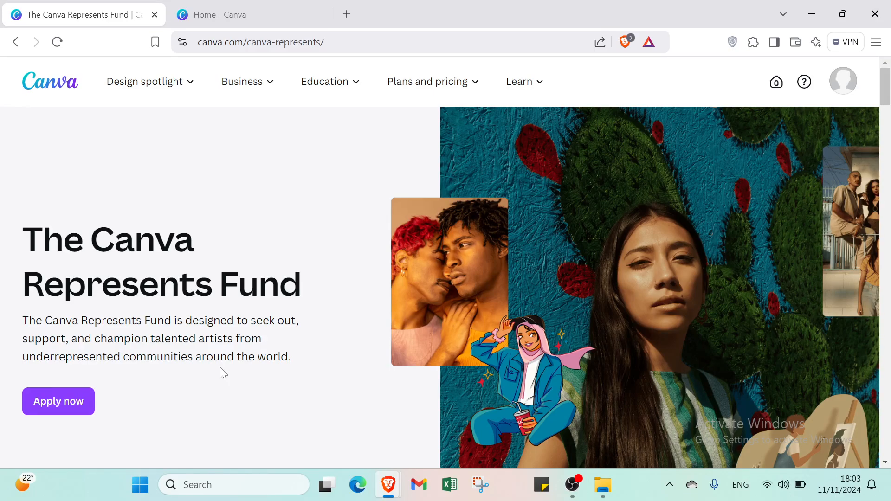
Step: Review the Canva Represents Fund page, from its introduction through the artist criteria and diversity commitments to the Meet the artists section
{"action": "scroll", "coordinate": [220, 366], "scroll_direction": "down", "scroll_amount": 2}
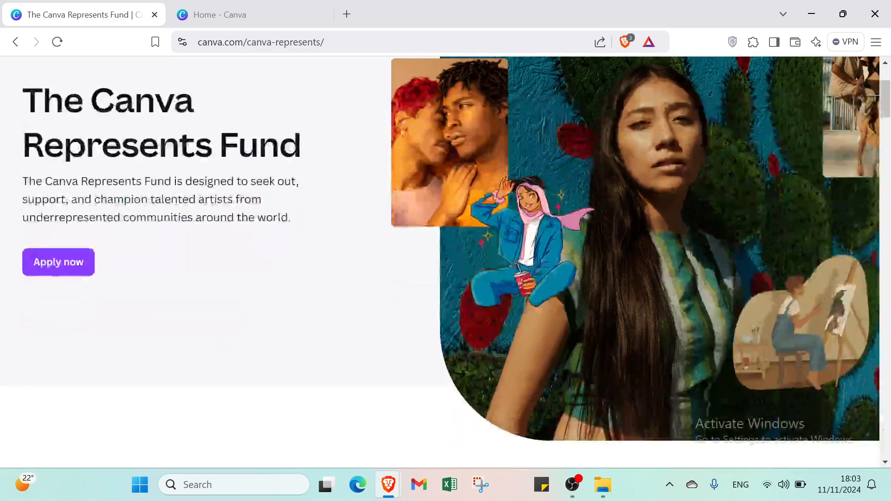
{"action": "scroll", "coordinate": [222, 346], "scroll_direction": "up", "scroll_amount": 2}
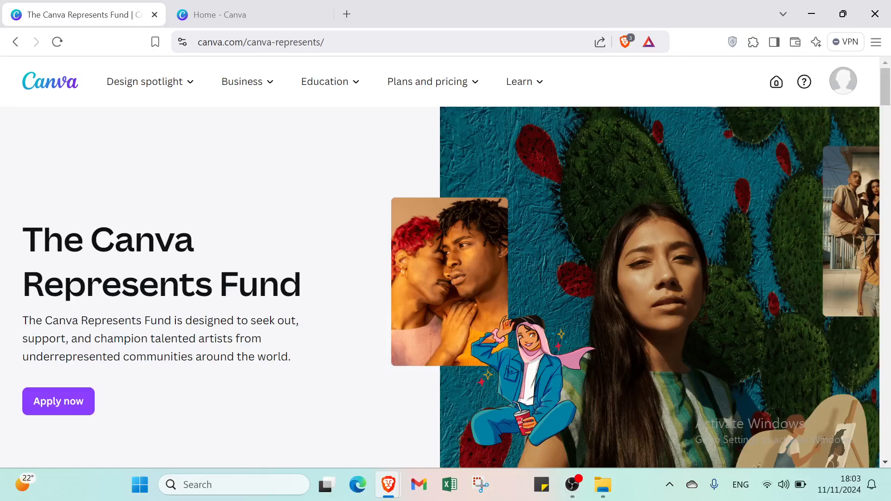
{"action": "scroll", "coordinate": [222, 348], "scroll_direction": "down", "scroll_amount": 4}
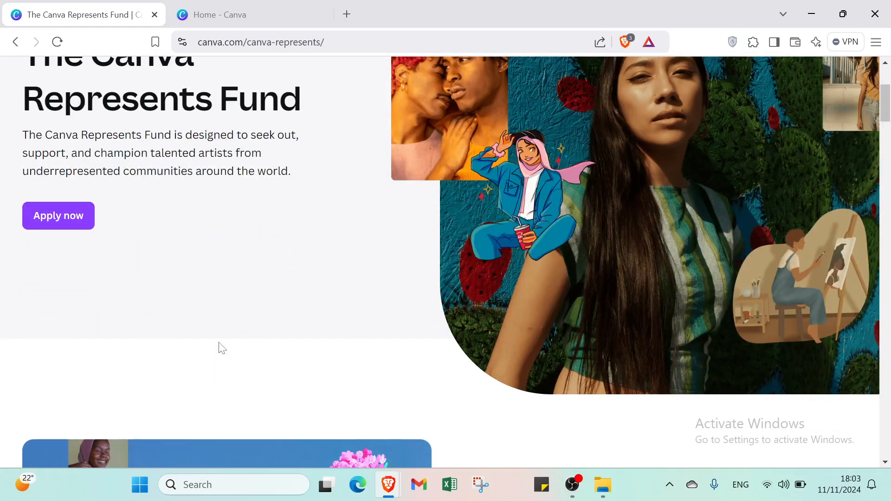
{"action": "scroll", "coordinate": [222, 348], "scroll_direction": "down", "scroll_amount": 6}
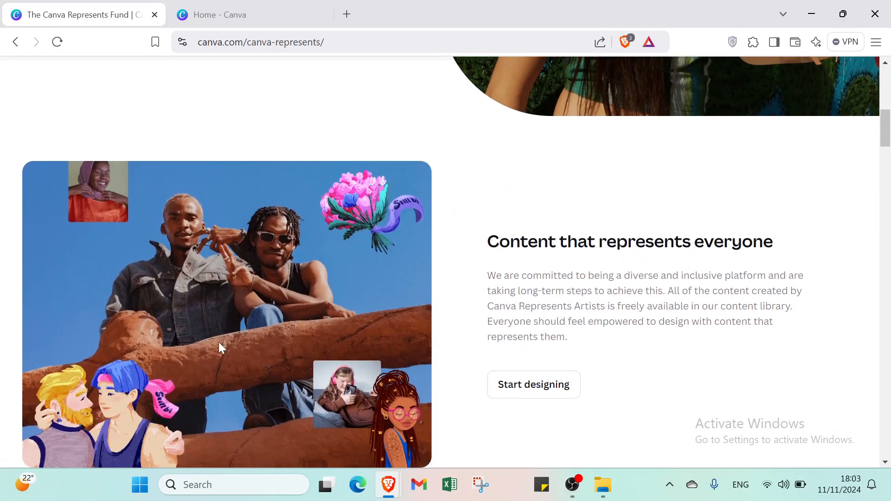
{"action": "scroll", "coordinate": [219, 343], "scroll_direction": "down", "scroll_amount": 3}
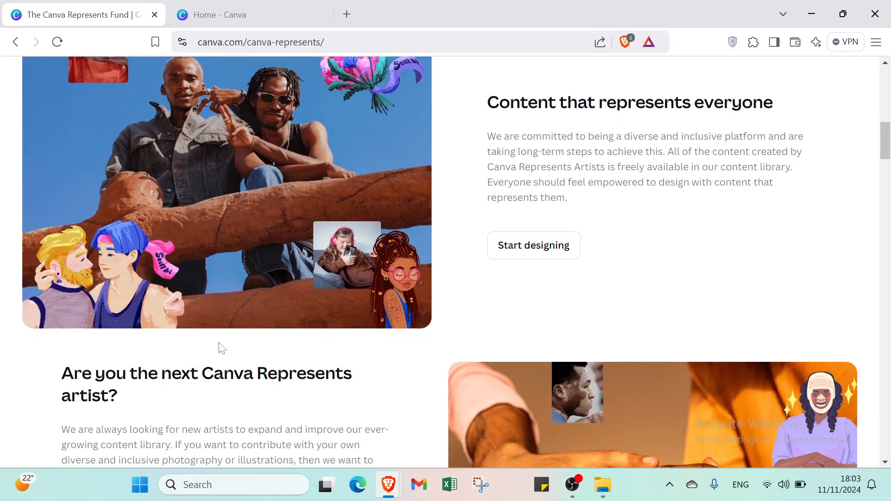
{"action": "scroll", "coordinate": [222, 348], "scroll_direction": "up", "scroll_amount": 13}
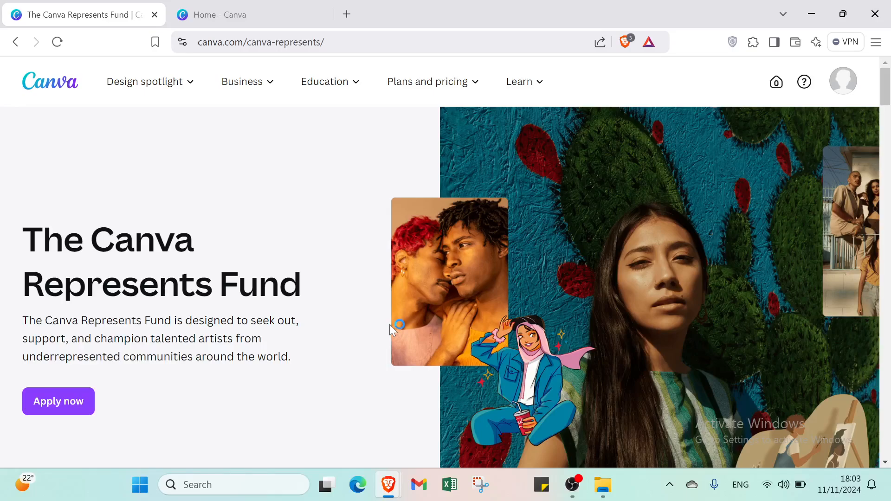
{"action": "scroll", "coordinate": [389, 325], "scroll_direction": "down", "scroll_amount": 3}
{"action": "scroll", "coordinate": [389, 325], "scroll_direction": "down", "scroll_amount": 4}
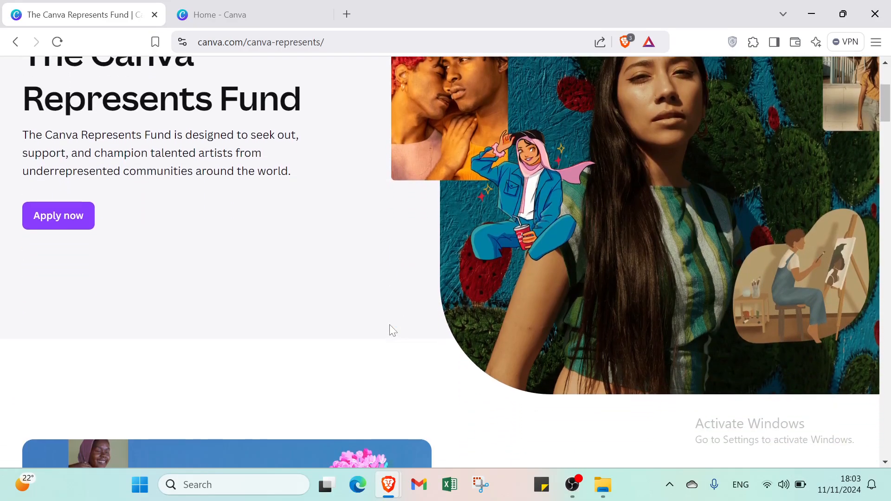
{"action": "scroll", "coordinate": [390, 326], "scroll_direction": "down", "scroll_amount": 4}
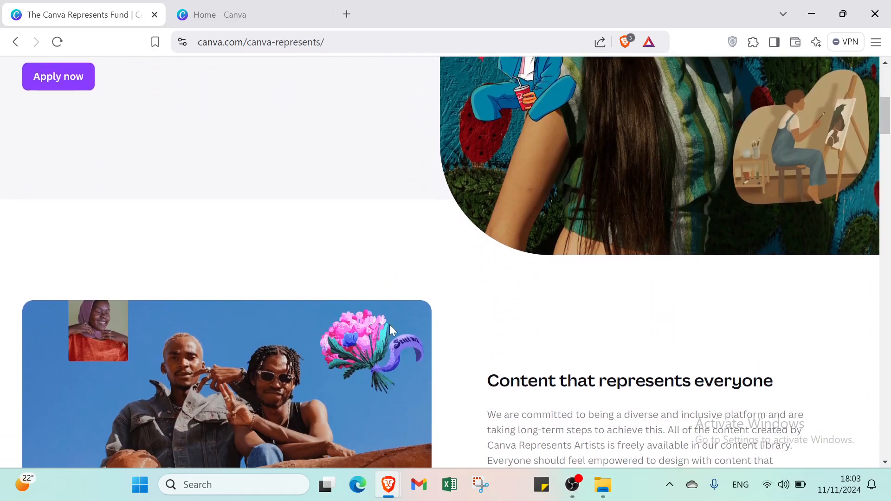
{"action": "scroll", "coordinate": [390, 325], "scroll_direction": "down", "scroll_amount": 4}
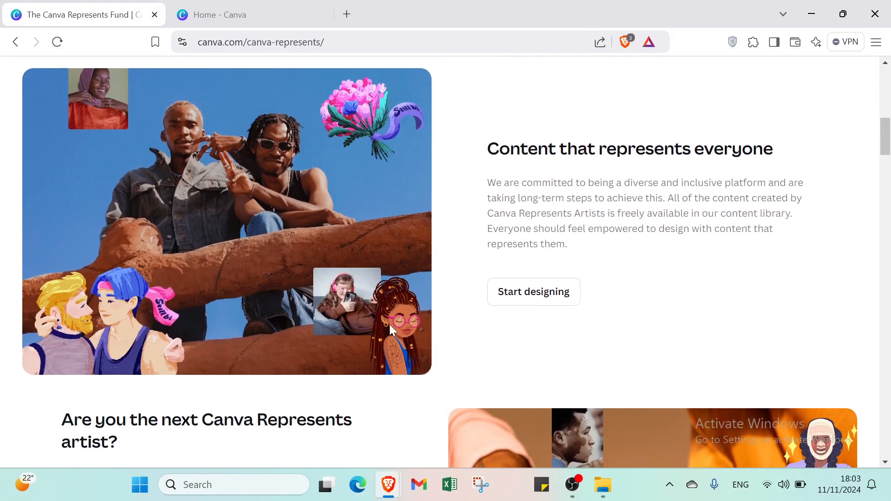
{"action": "scroll", "coordinate": [390, 330], "scroll_direction": "down", "scroll_amount": 2}
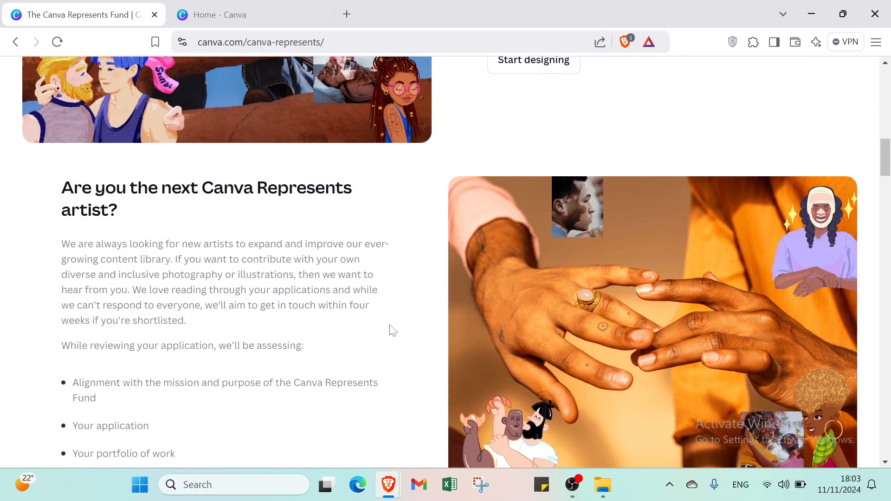
{"action": "scroll", "coordinate": [393, 331], "scroll_direction": "down", "scroll_amount": 6}
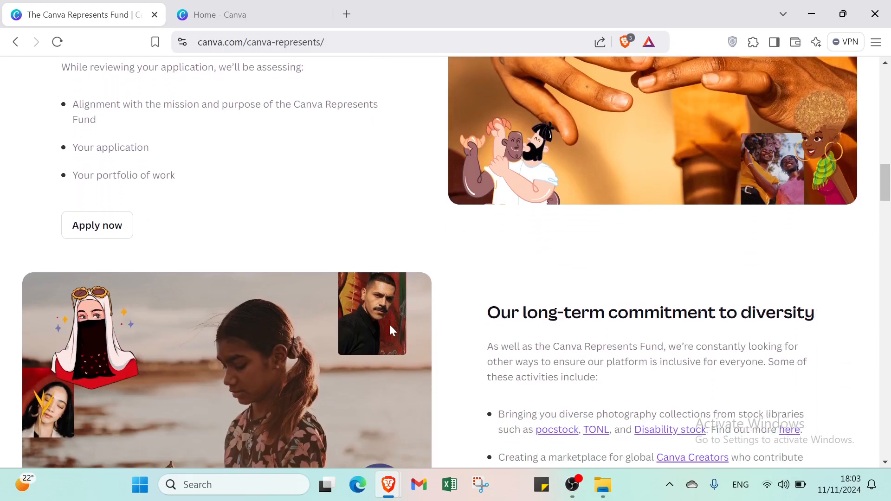
{"action": "scroll", "coordinate": [390, 330], "scroll_direction": "down", "scroll_amount": 6}
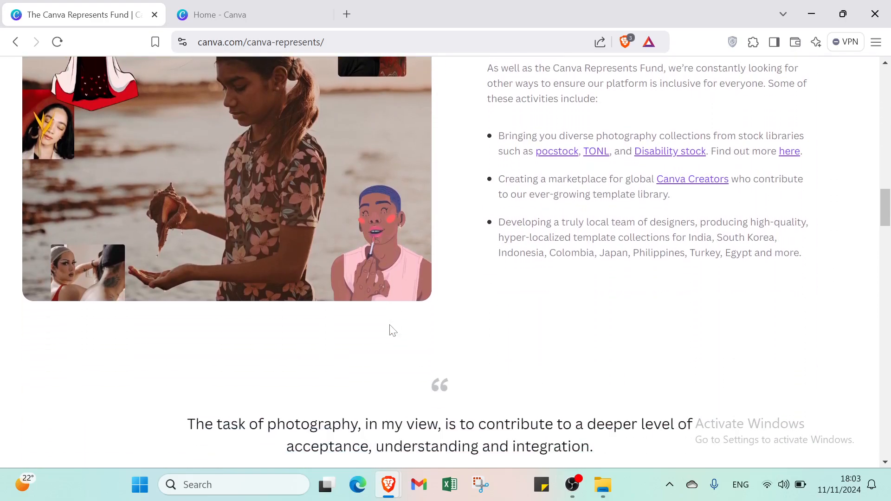
{"action": "scroll", "coordinate": [393, 330], "scroll_direction": "down", "scroll_amount": 1}
{"action": "scroll", "coordinate": [390, 331], "scroll_direction": "down", "scroll_amount": 1}
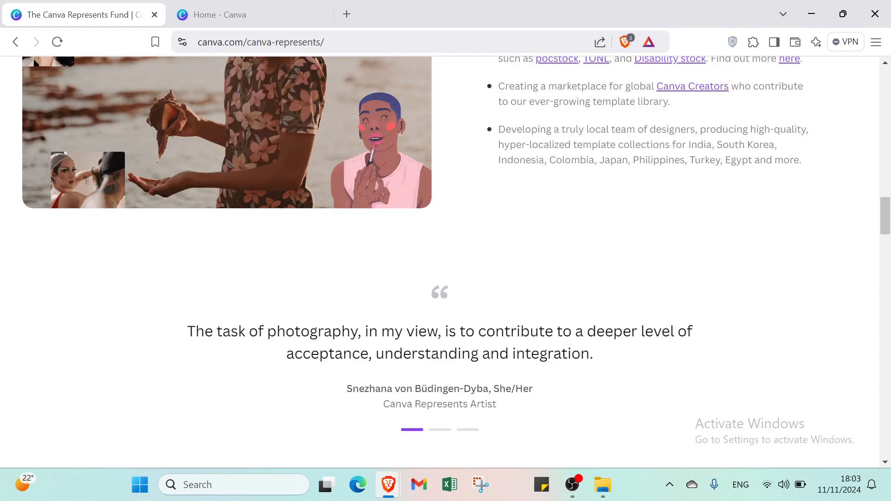
{"action": "scroll", "coordinate": [456, 244], "scroll_direction": "down", "scroll_amount": 1}
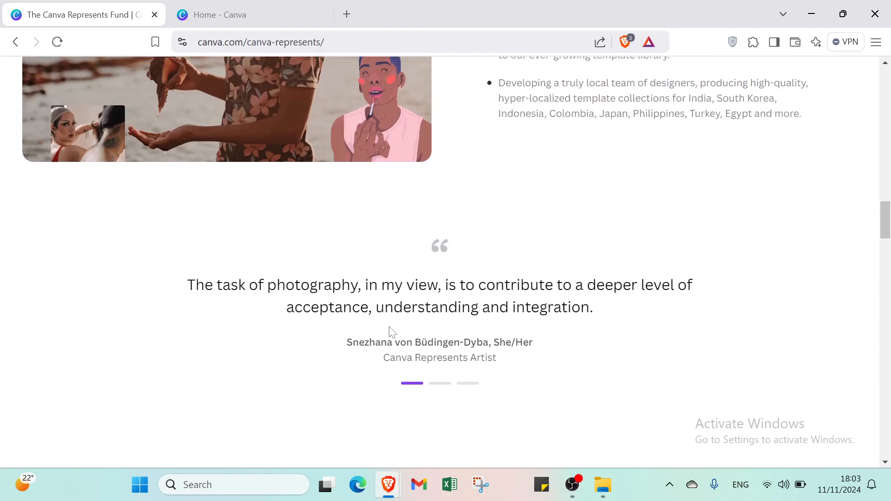
{"action": "scroll", "coordinate": [392, 330], "scroll_direction": "down", "scroll_amount": 3}
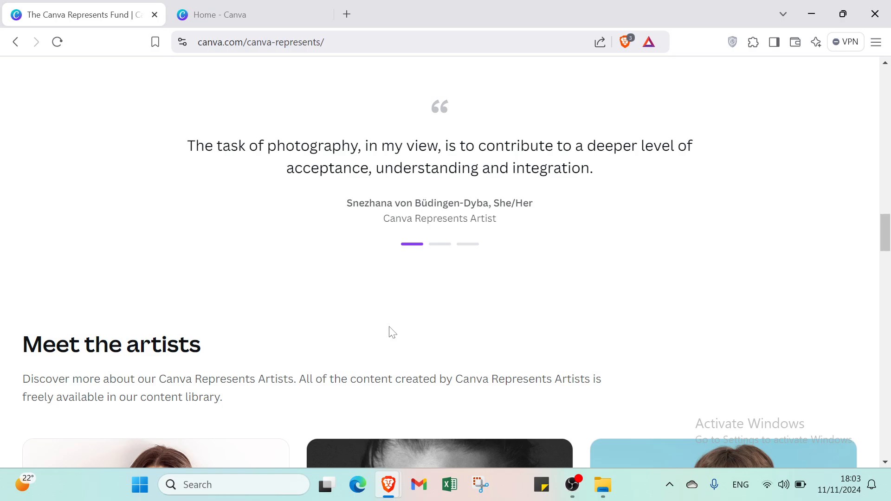
{"action": "scroll", "coordinate": [392, 330], "scroll_direction": "down", "scroll_amount": 1}
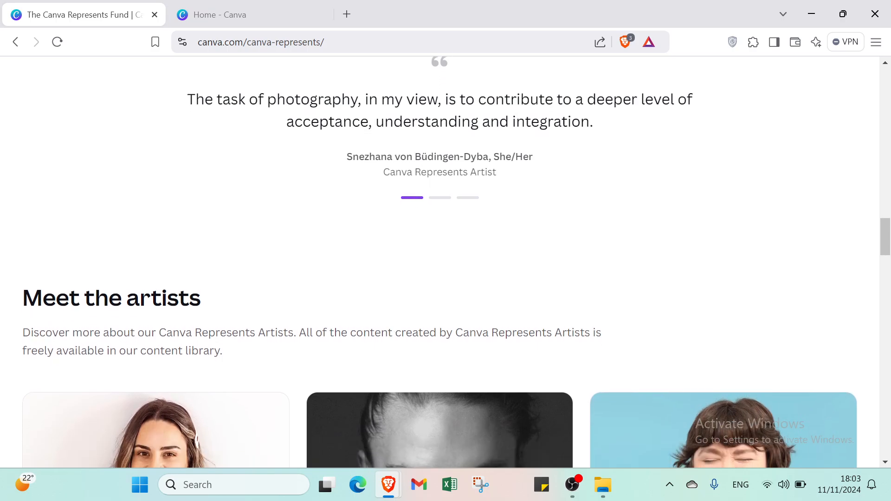
{"action": "scroll", "coordinate": [446, 260], "scroll_direction": "up", "scroll_amount": 20}
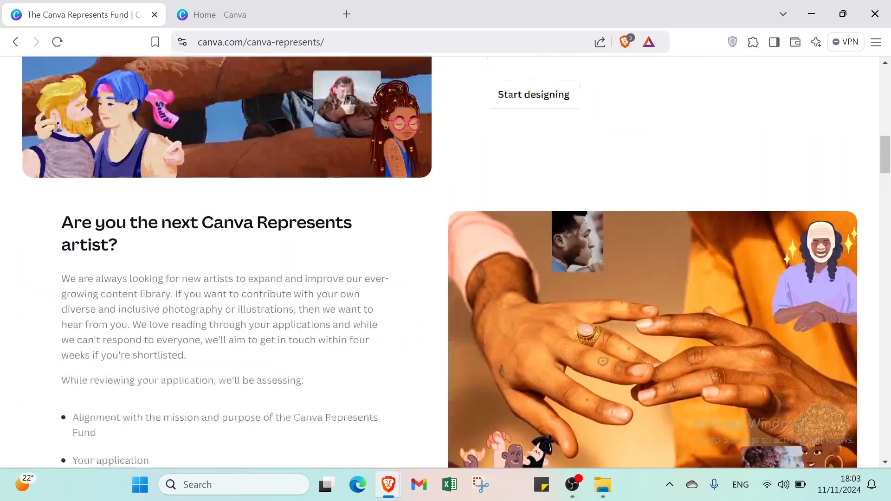
{"action": "scroll", "coordinate": [445, 259], "scroll_direction": "up", "scroll_amount": 5}
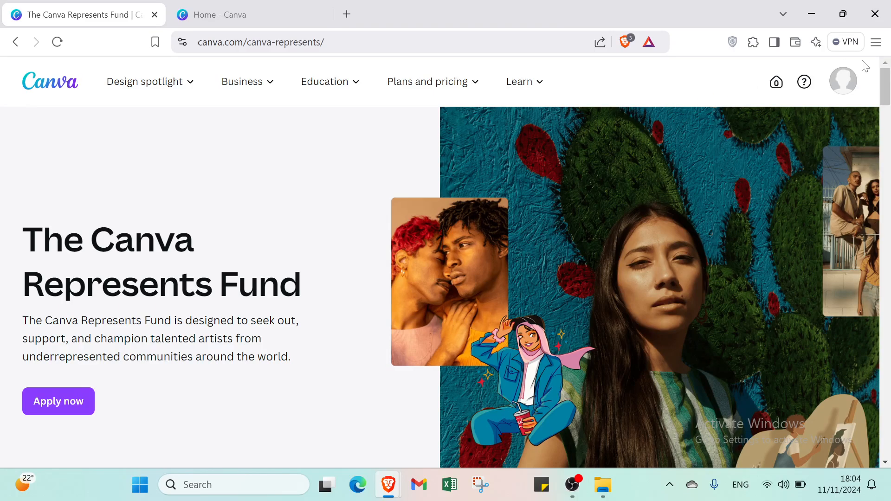
Step: Switch to the open Canva home page, search for "gif", and show all matching Canva templates
{"action": "left_click", "coordinate": [846, 86]}
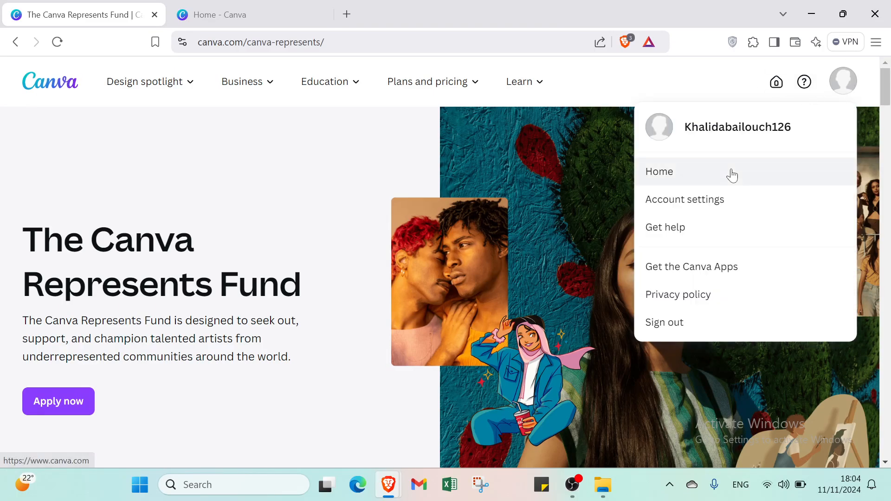
{"action": "left_click", "coordinate": [276, 6]}
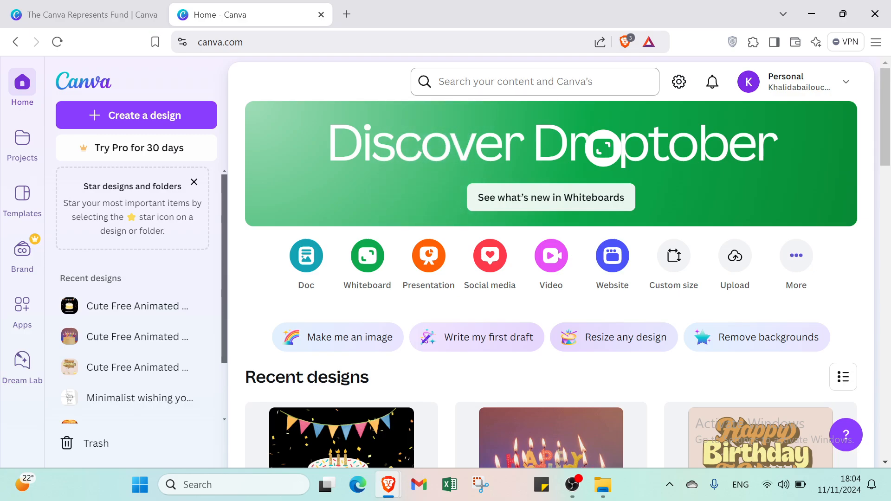
{"action": "left_click", "coordinate": [515, 81]}
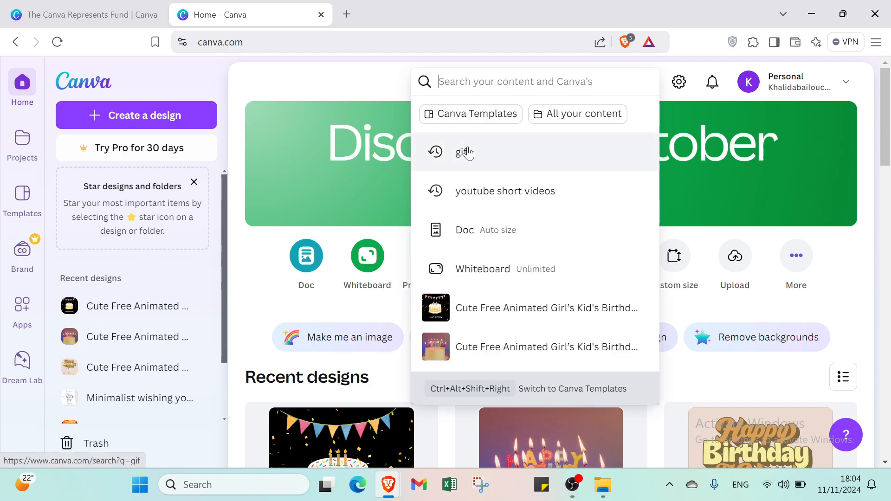
{"action": "left_click", "coordinate": [467, 151]}
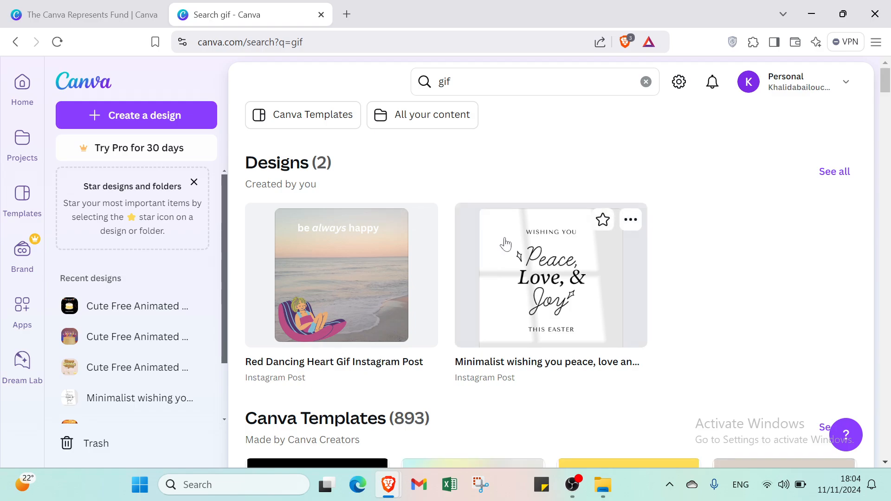
{"action": "scroll", "coordinate": [513, 252], "scroll_direction": "down", "scroll_amount": 1}
{"action": "scroll", "coordinate": [513, 252], "scroll_direction": "down", "scroll_amount": 5}
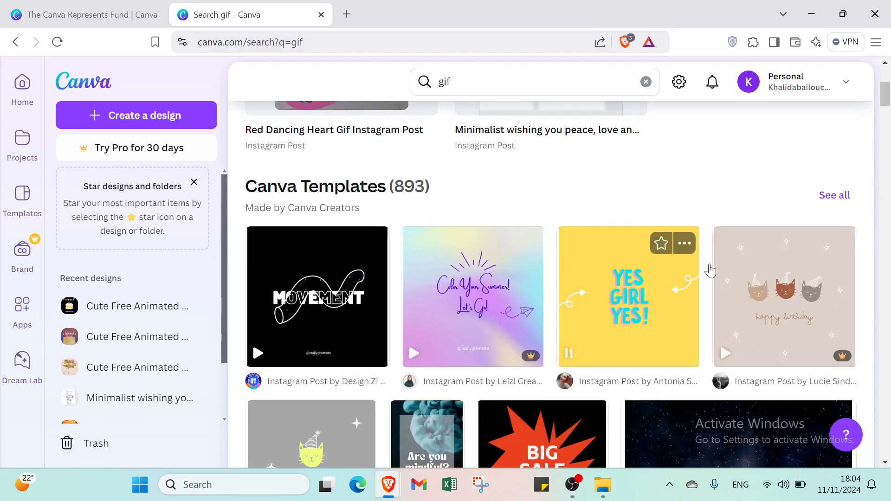
{"action": "left_click", "coordinate": [831, 201]}
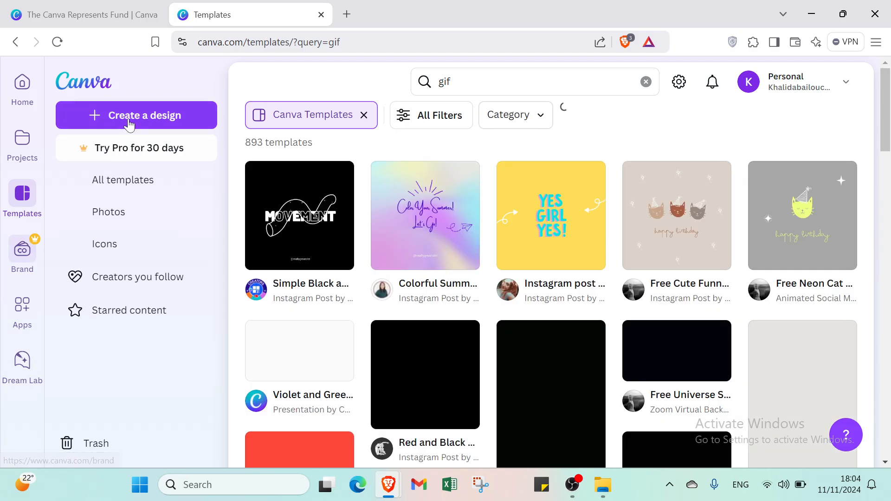
Step: Examine the custom size options for a new design, including the available units, and close them without creating anything
{"action": "left_click", "coordinate": [129, 120]}
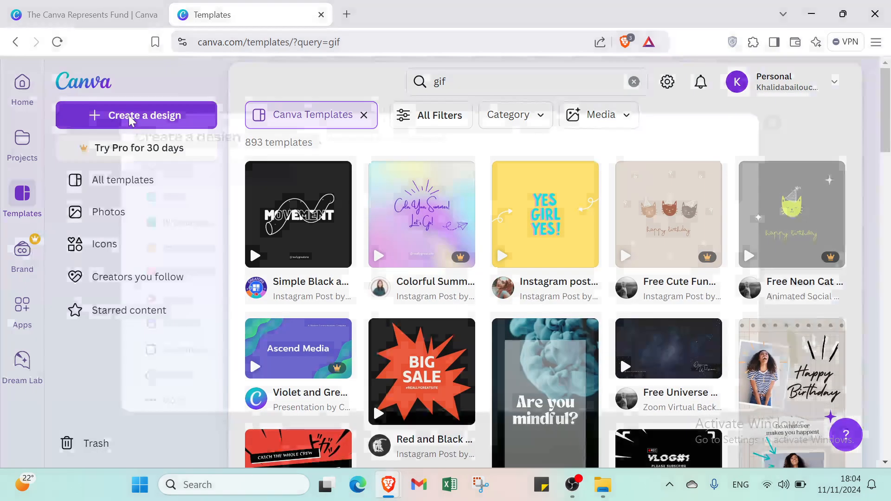
{"action": "key", "text": "Escape"}
{"action": "left_click", "coordinate": [142, 119]}
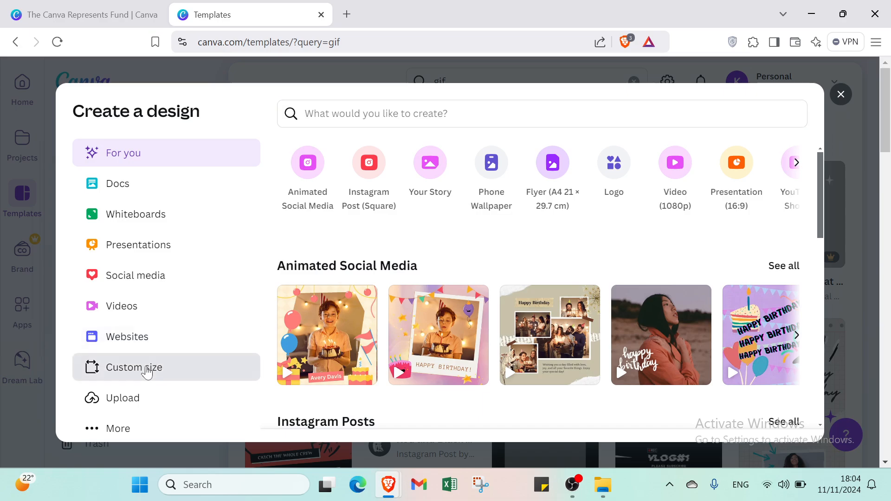
{"action": "left_click", "coordinate": [159, 366]}
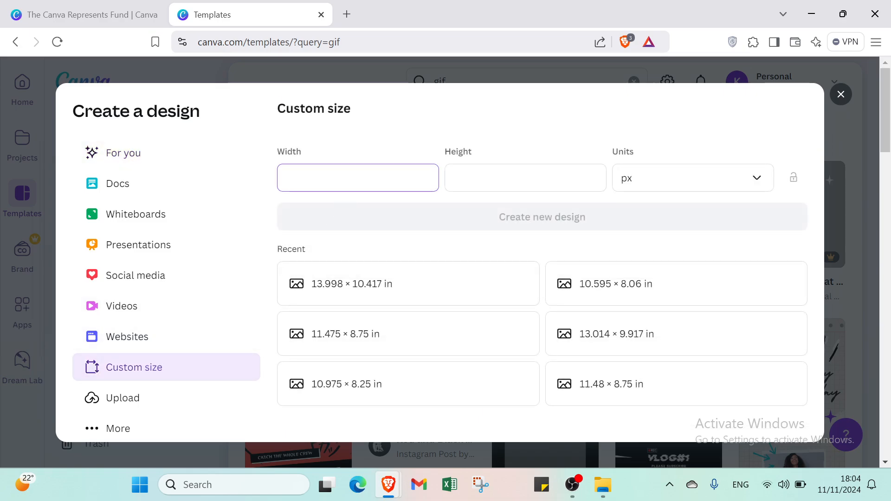
{"action": "left_click", "coordinate": [638, 190]}
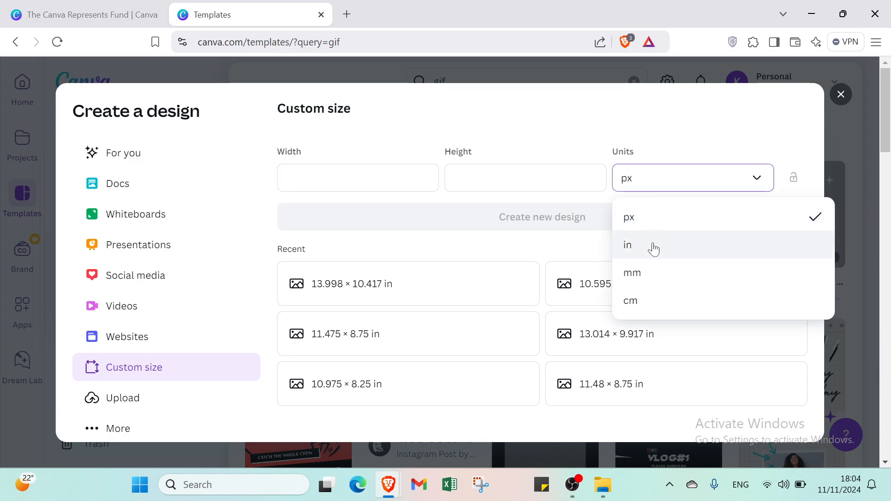
{"action": "left_click", "coordinate": [521, 126]}
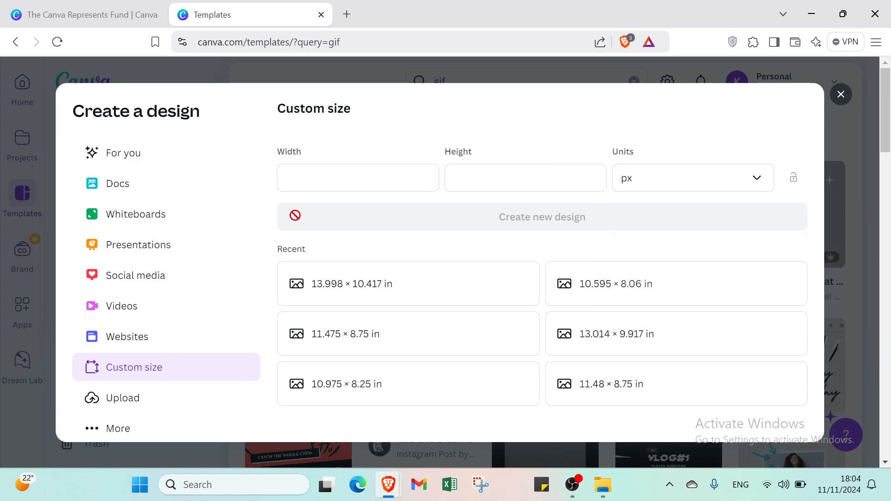
{"action": "left_click", "coordinate": [840, 95]}
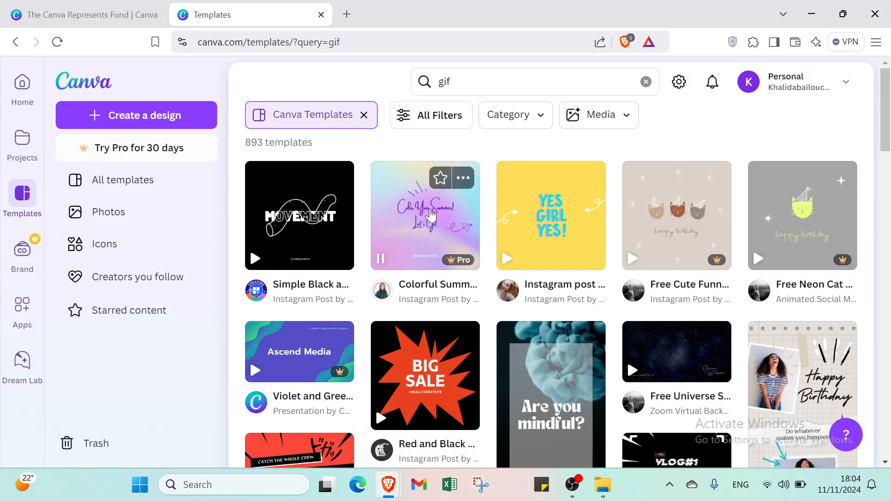
Step: Browse the gif template results, then open the full filter options and examine the subcategories under Business
{"action": "scroll", "coordinate": [424, 342], "scroll_direction": "down", "scroll_amount": 3}
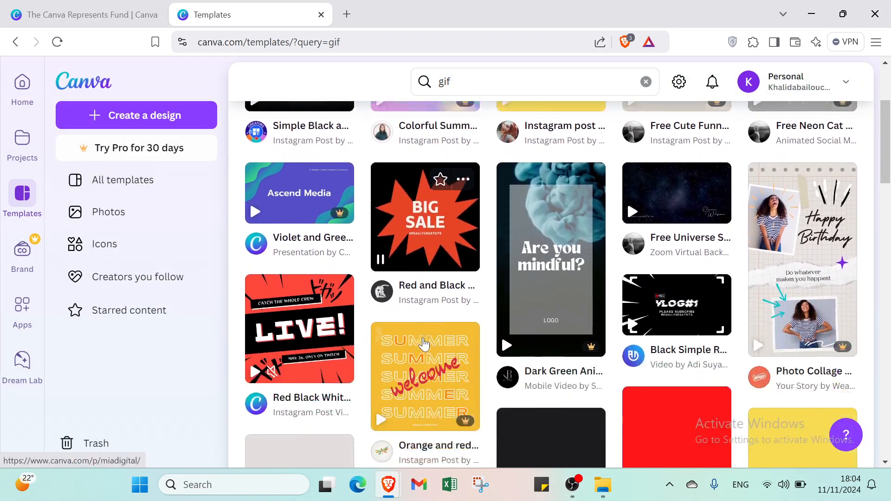
{"action": "scroll", "coordinate": [424, 342], "scroll_direction": "up", "scroll_amount": 3}
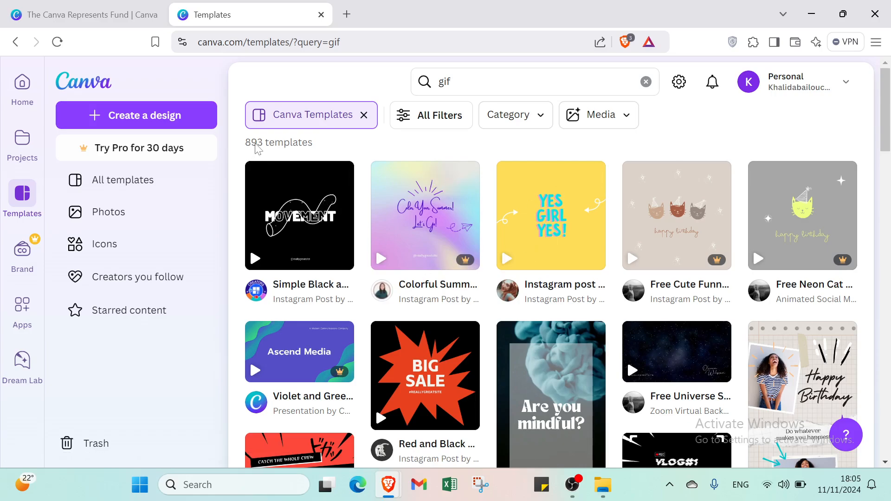
{"action": "scroll", "coordinate": [380, 272], "scroll_direction": "down", "scroll_amount": 5}
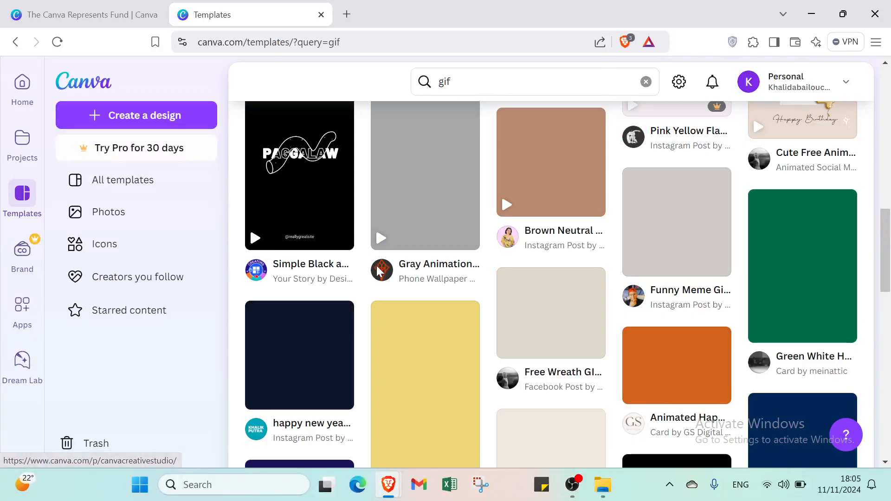
{"action": "scroll", "coordinate": [379, 271], "scroll_direction": "up", "scroll_amount": 5}
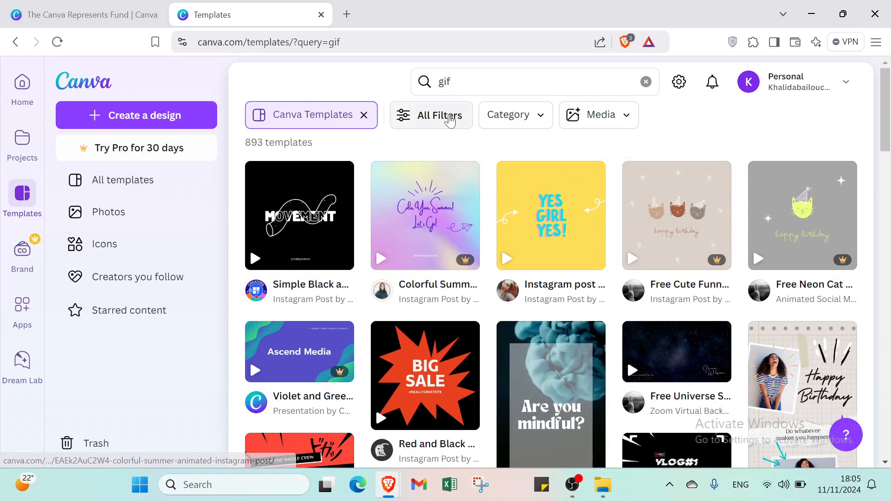
{"action": "left_click", "coordinate": [440, 116]}
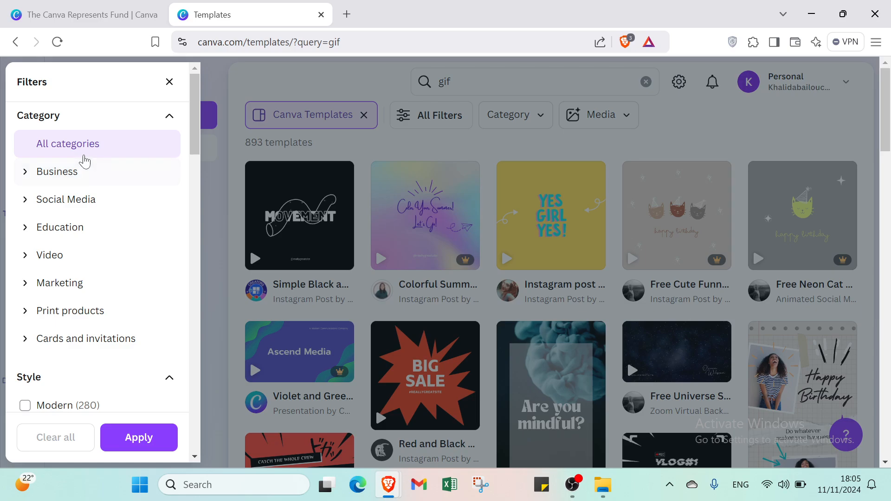
{"action": "left_click", "coordinate": [56, 179]}
{"action": "scroll", "coordinate": [58, 193], "scroll_direction": "down", "scroll_amount": 2}
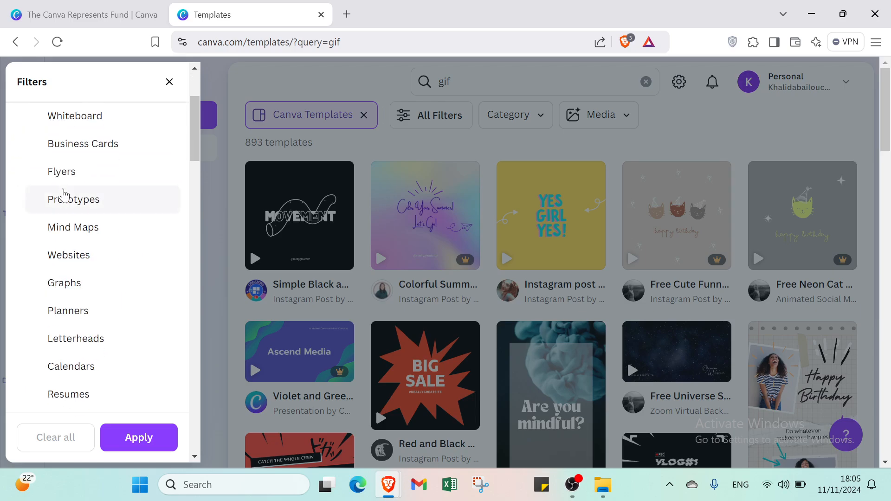
{"action": "scroll", "coordinate": [73, 221], "scroll_direction": "down", "scroll_amount": 5}
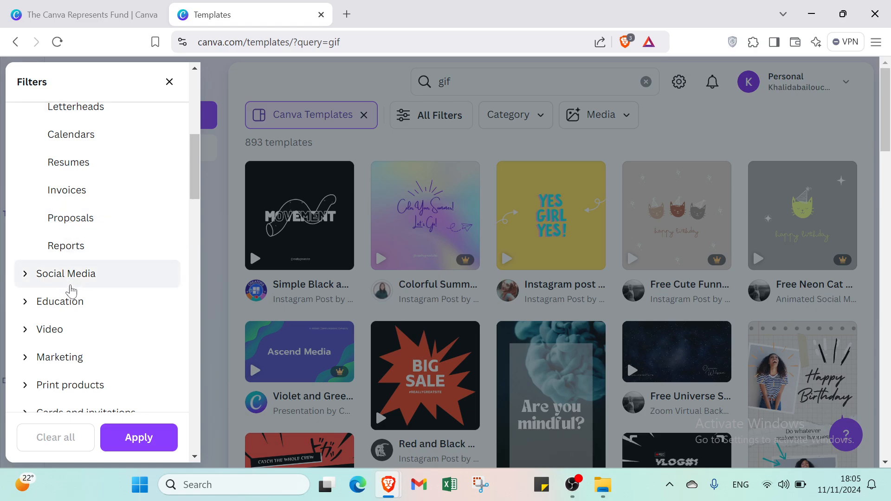
Step: Examine the filter subcategories under Social Media, Education, Video, Marketing and Print products
{"action": "left_click", "coordinate": [71, 287]}
{"action": "scroll", "coordinate": [67, 278], "scroll_direction": "down", "scroll_amount": 8}
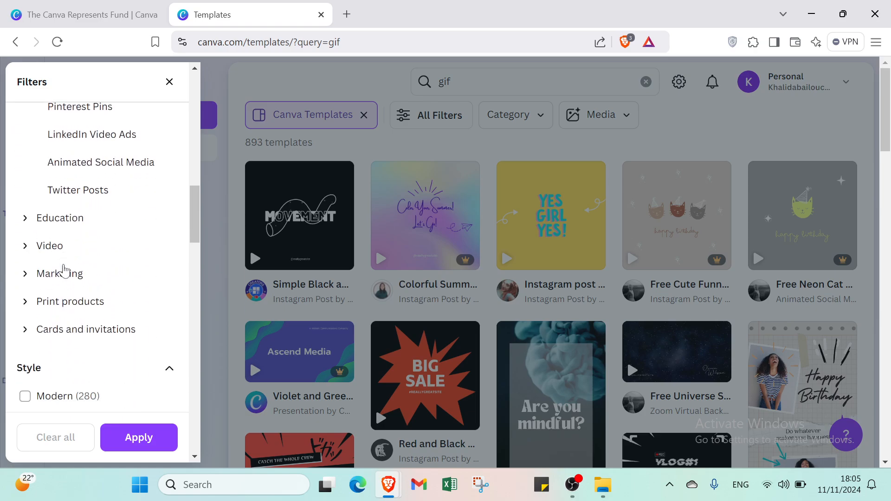
{"action": "left_click", "coordinate": [60, 220]}
{"action": "scroll", "coordinate": [58, 225], "scroll_direction": "down", "scroll_amount": 3}
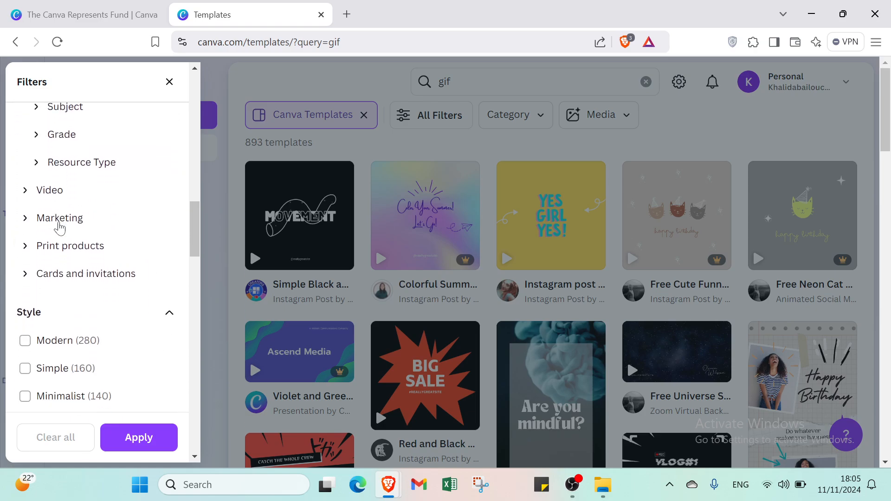
{"action": "left_click", "coordinate": [53, 197]}
{"action": "scroll", "coordinate": [51, 202], "scroll_direction": "down", "scroll_amount": 4}
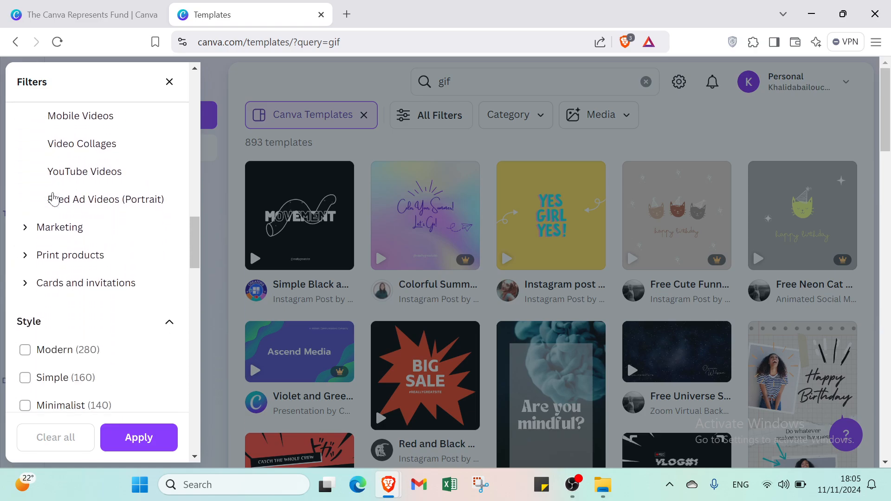
{"action": "left_click", "coordinate": [47, 229]}
{"action": "scroll", "coordinate": [43, 223], "scroll_direction": "down", "scroll_amount": 5}
{"action": "left_click", "coordinate": [49, 256]}
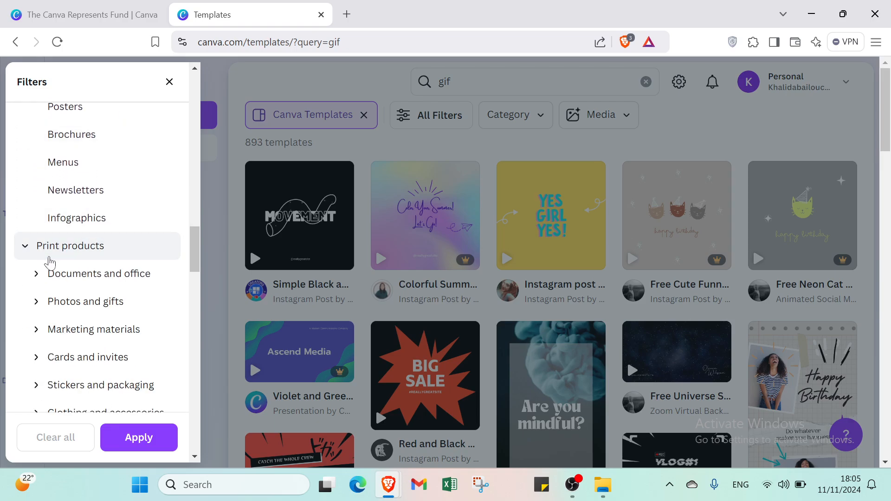
{"action": "scroll", "coordinate": [46, 250], "scroll_direction": "down", "scroll_amount": 5}
{"action": "scroll", "coordinate": [41, 223], "scroll_direction": "down", "scroll_amount": 1}
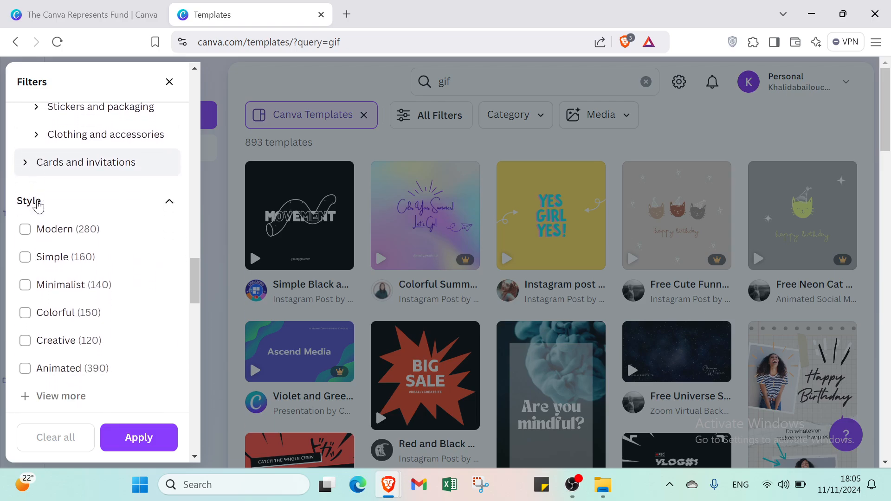
Step: Collapse the Style, Theme, Language, Feature, Grade, Subject and Topic filter sections
{"action": "scroll", "coordinate": [39, 204], "scroll_direction": "down", "scroll_amount": 1}
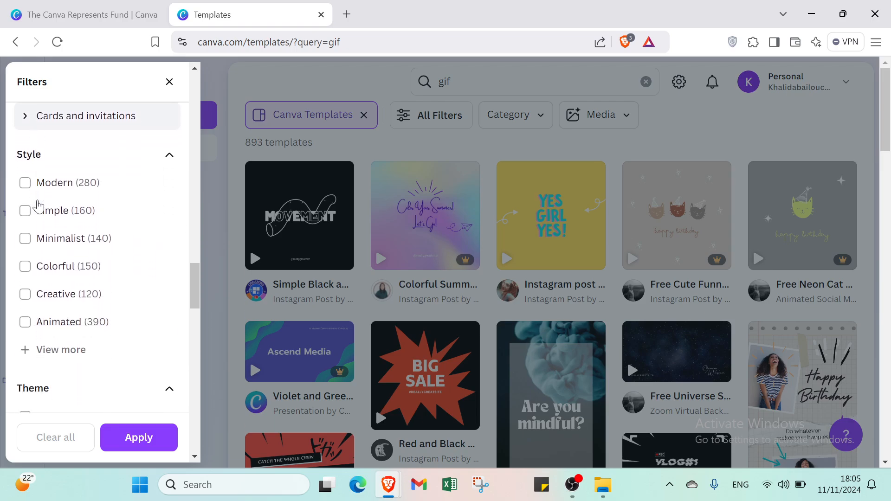
{"action": "left_click", "coordinate": [34, 157]}
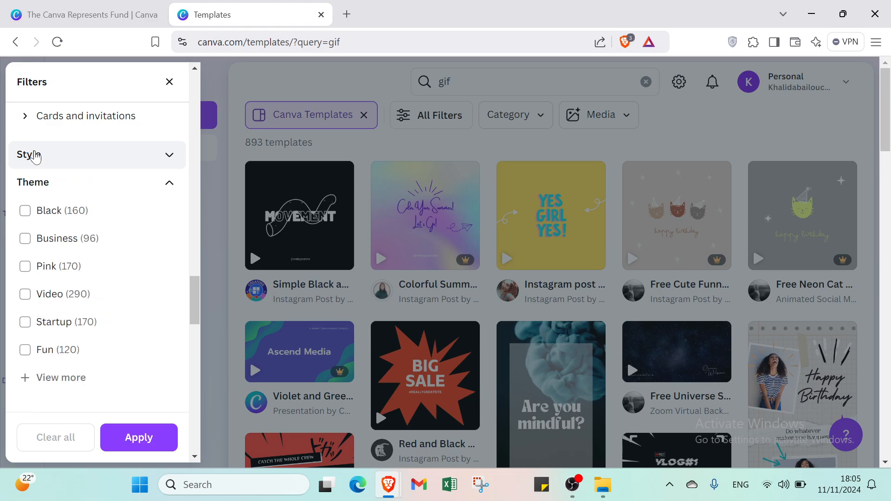
{"action": "scroll", "coordinate": [33, 155], "scroll_direction": "down", "scroll_amount": 1}
{"action": "left_click", "coordinate": [34, 136]}
{"action": "left_click", "coordinate": [40, 169]}
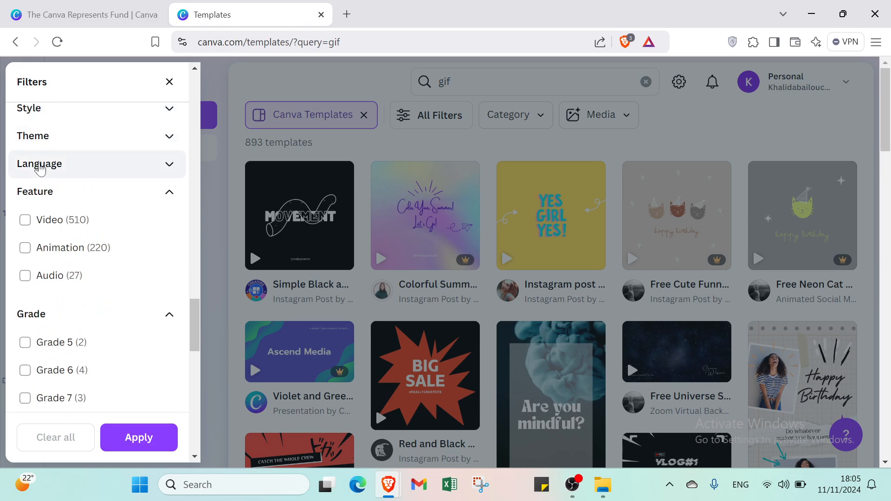
{"action": "scroll", "coordinate": [40, 169], "scroll_direction": "down", "scroll_amount": 1}
{"action": "left_click", "coordinate": [40, 146]}
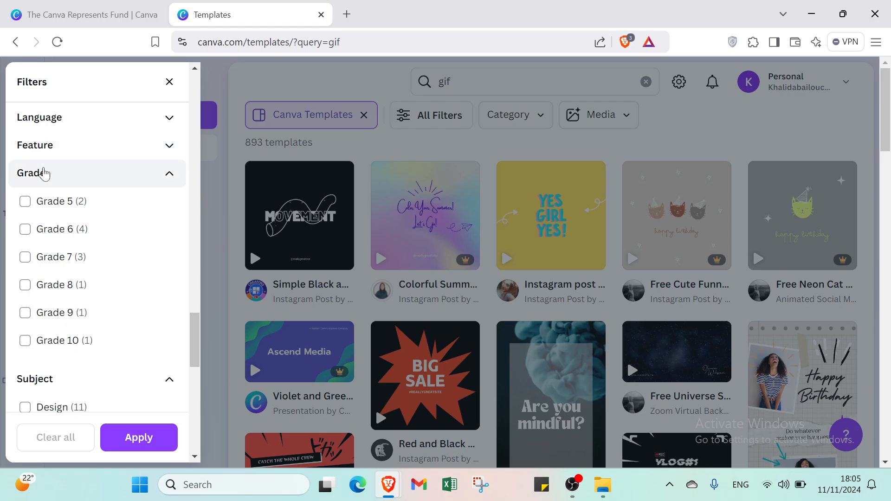
{"action": "left_click", "coordinate": [44, 173]}
{"action": "left_click", "coordinate": [48, 200]}
{"action": "left_click", "coordinate": [51, 228]}
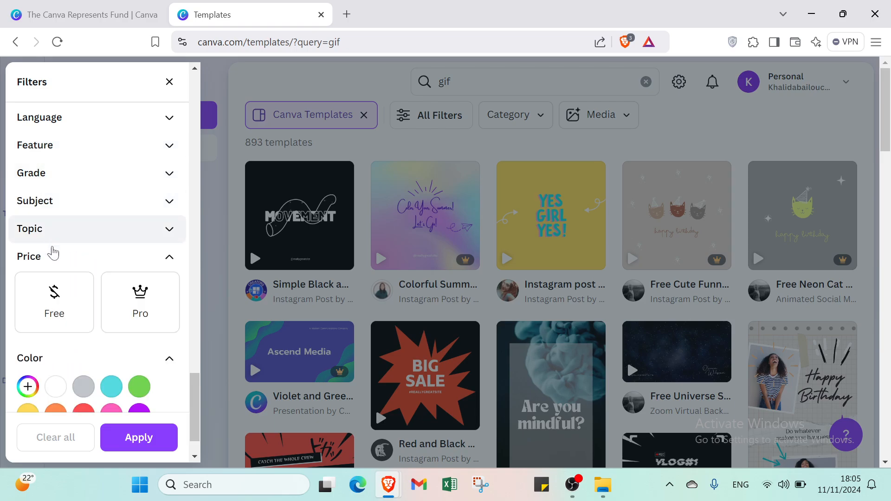
Step: Filter the gif templates by Free price and white color, collapse both sections and apply the filters
{"action": "left_click", "coordinate": [54, 300]}
{"action": "scroll", "coordinate": [61, 318], "scroll_direction": "down", "scroll_amount": 1}
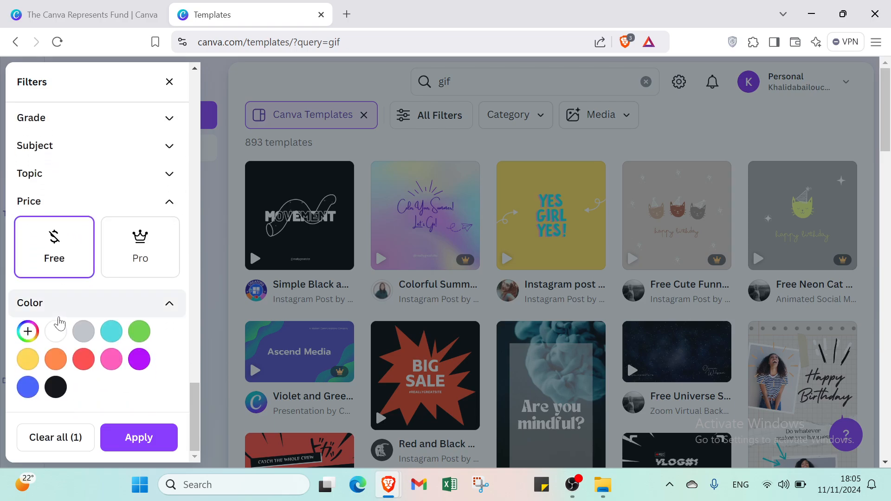
{"action": "left_click", "coordinate": [56, 331]}
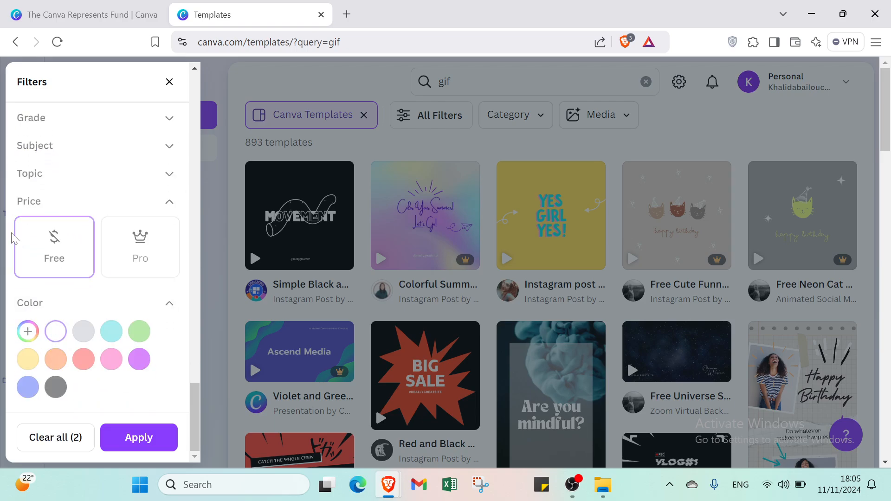
{"action": "left_click", "coordinate": [29, 201]}
{"action": "left_click", "coordinate": [29, 303]}
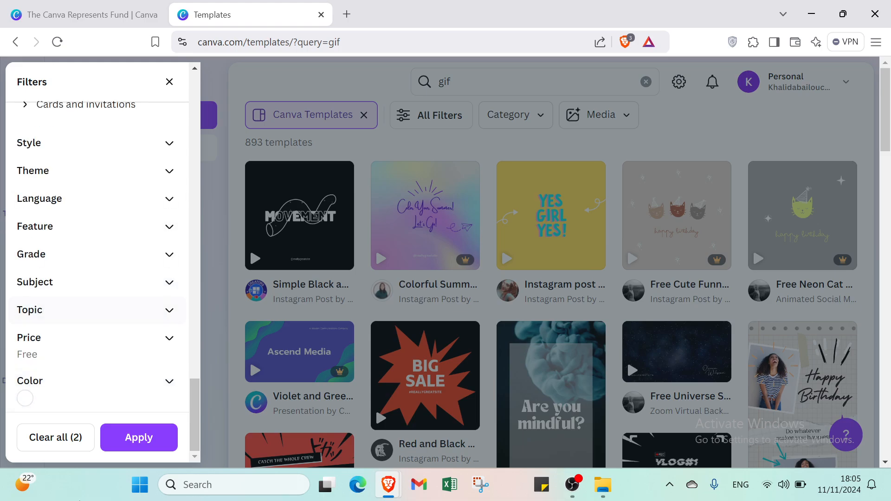
{"action": "left_click", "coordinate": [120, 444]}
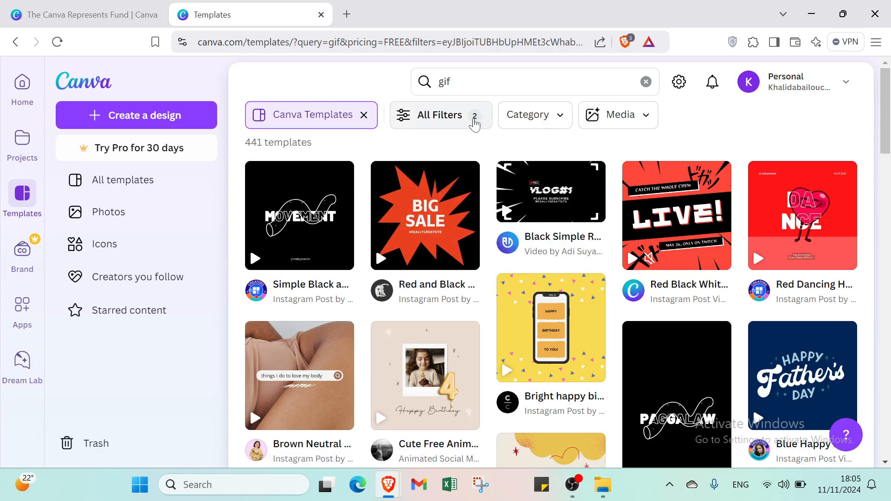
Step: Open the template "Cute Free Animated Girl's Kid's Birthday Animated Video Instagram Post" from the filtered results for customizing
{"action": "scroll", "coordinate": [449, 311], "scroll_direction": "down", "scroll_amount": 3}
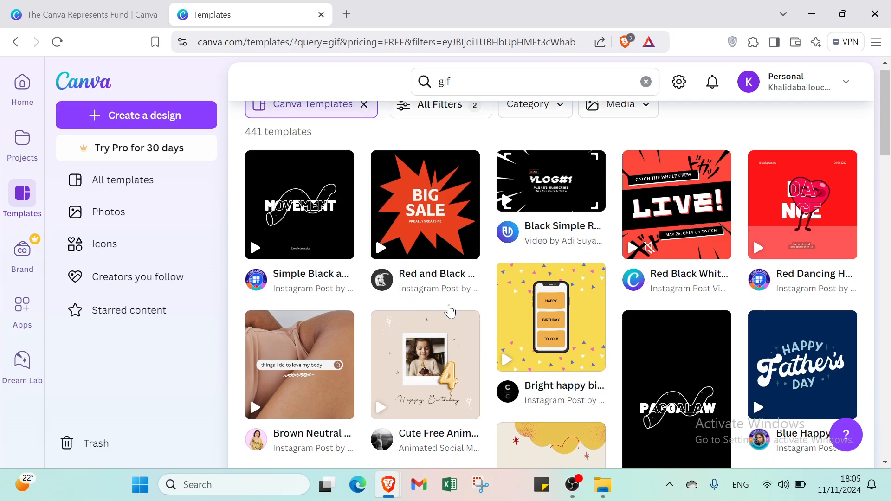
{"action": "scroll", "coordinate": [453, 313], "scroll_direction": "down", "scroll_amount": 1}
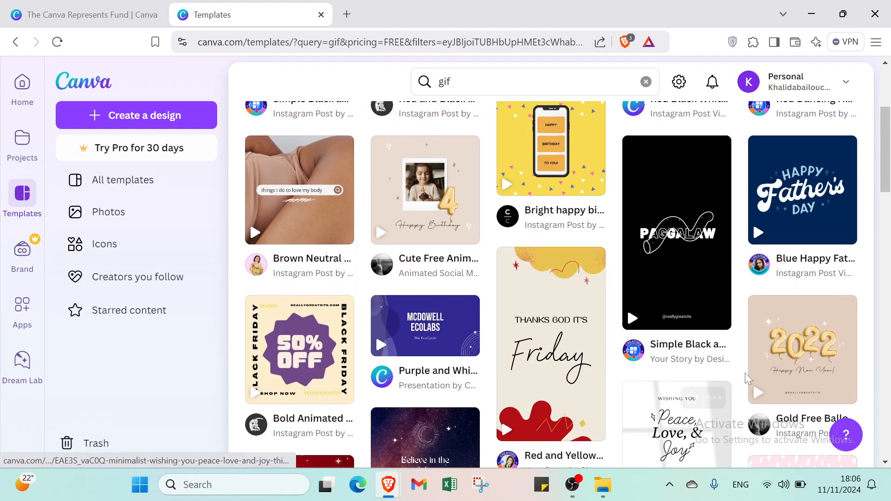
{"action": "left_click", "coordinate": [449, 194]}
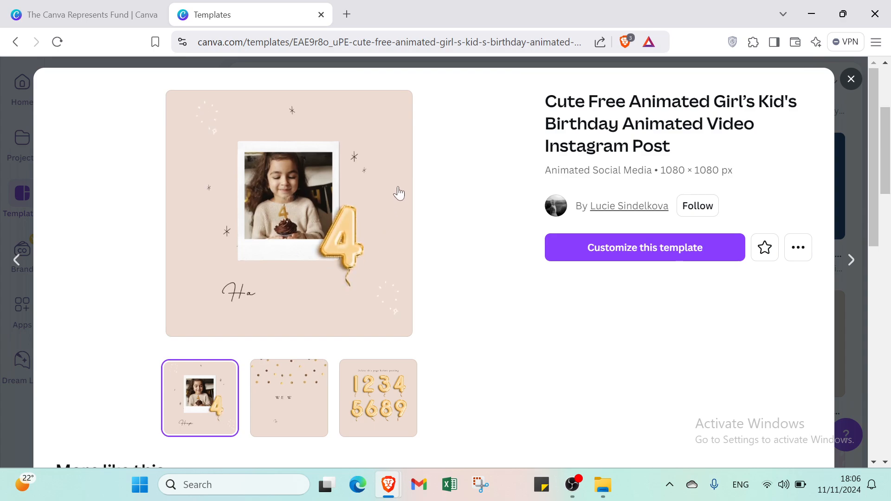
{"action": "left_click", "coordinate": [619, 258]}
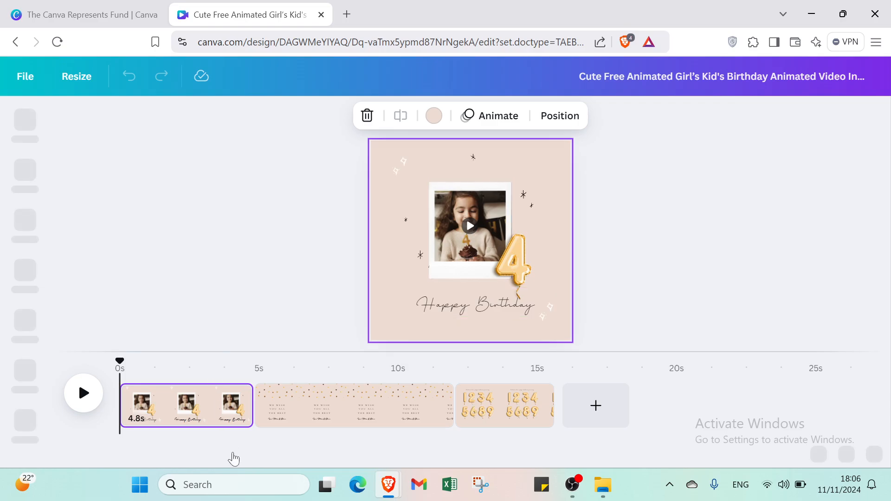
Step: Delete the "We wish you all the best" page and the page of gold number balloons from the design
{"action": "left_click", "coordinate": [342, 390]}
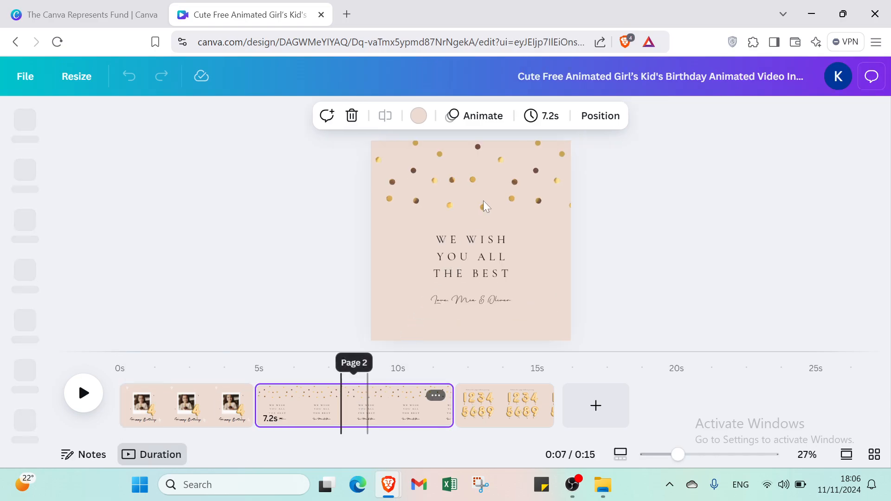
{"action": "left_click", "coordinate": [351, 116]}
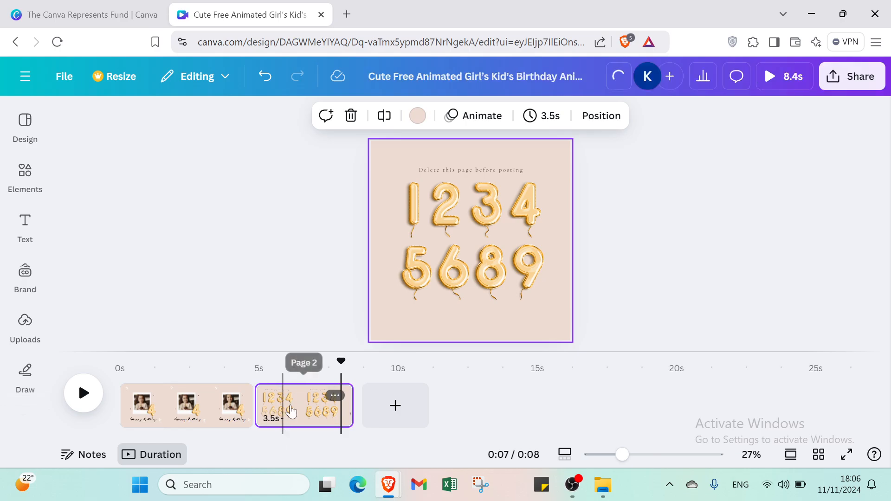
{"action": "left_click", "coordinate": [351, 116]}
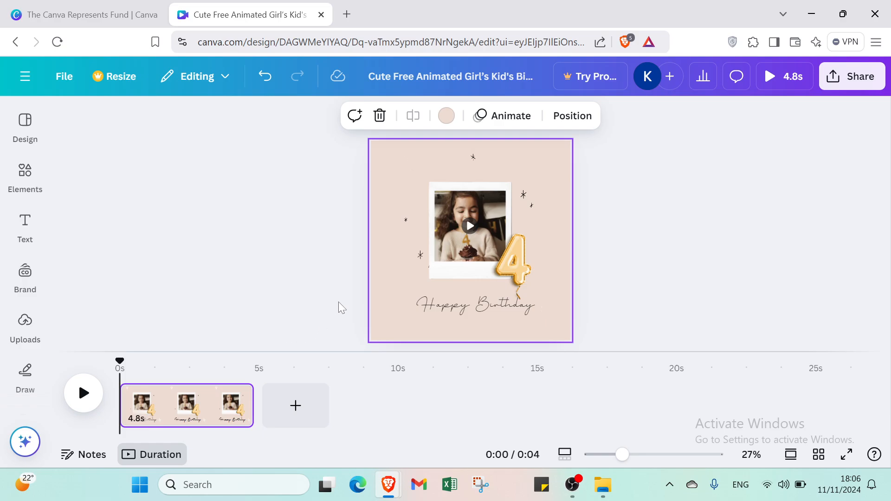
Step: Delete the video of the girl and its empty polaroid frame from the remaining birthday page
{"action": "left_click", "coordinate": [338, 274]}
{"action": "left_click", "coordinate": [424, 248]}
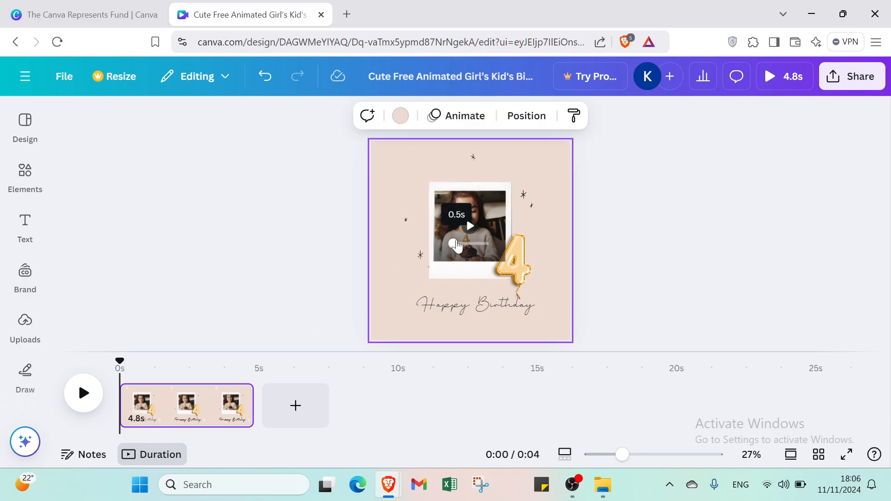
{"action": "left_click", "coordinate": [469, 197]}
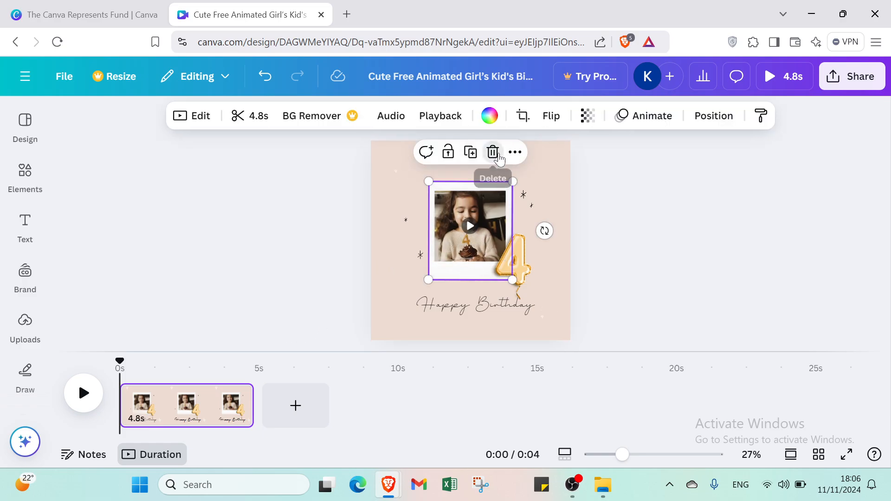
{"action": "left_click", "coordinate": [493, 152]}
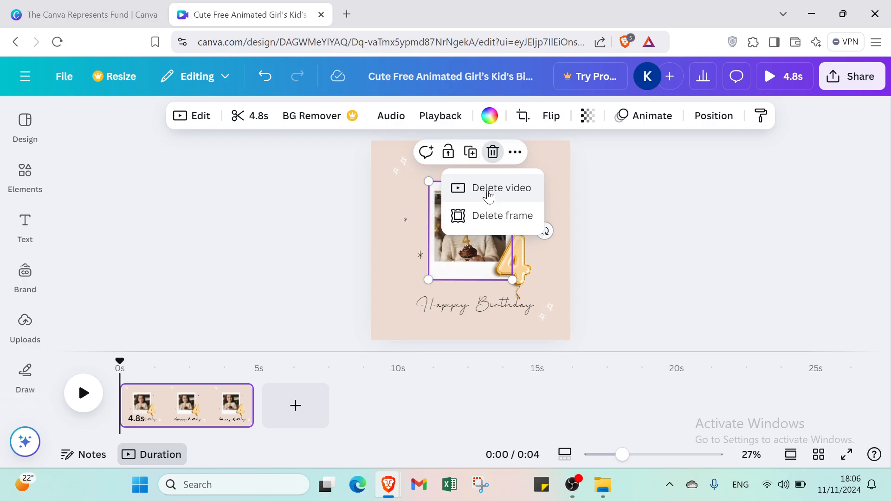
{"action": "left_click", "coordinate": [491, 193]}
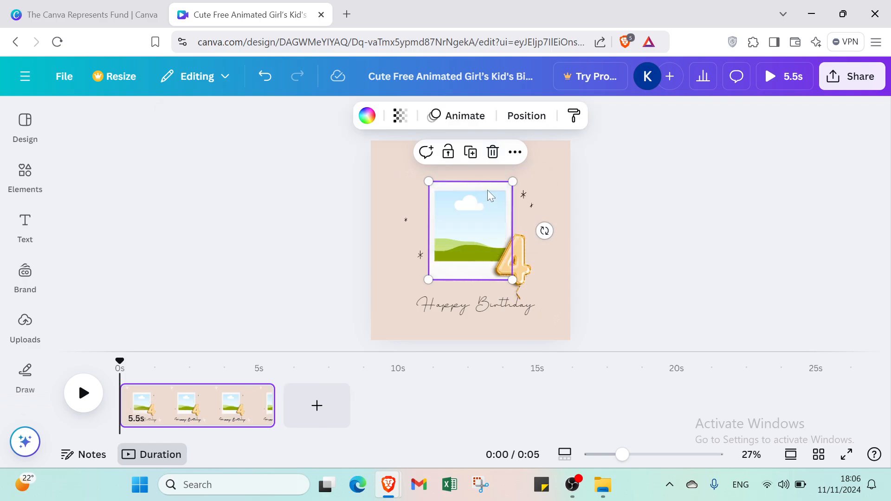
{"action": "left_click", "coordinate": [493, 152]}
Step: Delete the gold number 4 balloon and the three small black stars in the upper part of the birthday page
{"action": "left_click", "coordinate": [509, 269]}
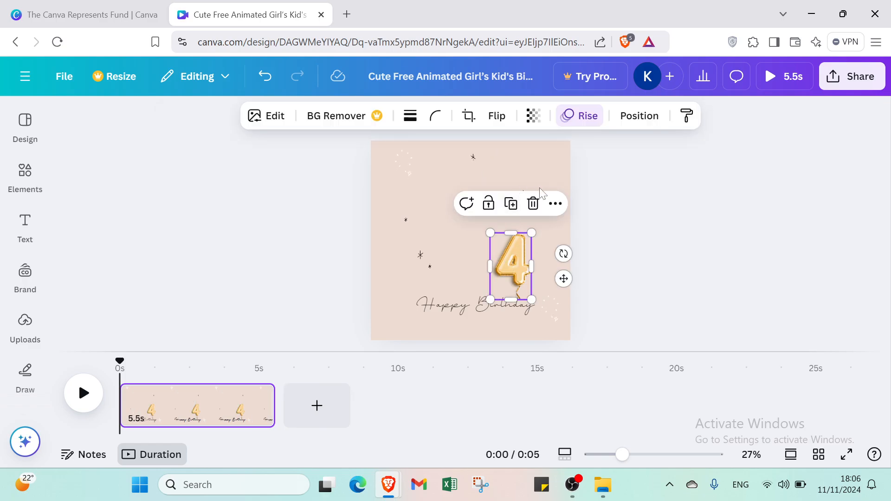
{"action": "left_click", "coordinate": [532, 204]}
{"action": "left_click", "coordinate": [522, 195]}
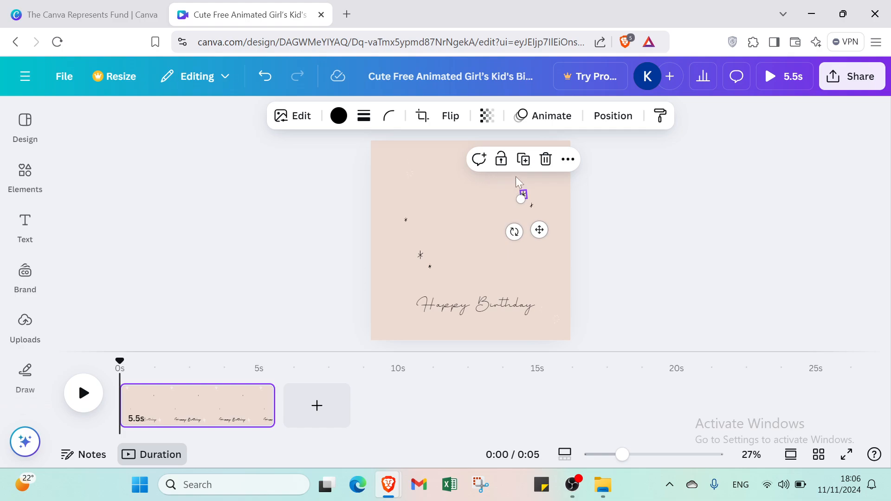
{"action": "left_click", "coordinate": [548, 158]}
{"action": "left_click", "coordinate": [473, 158]}
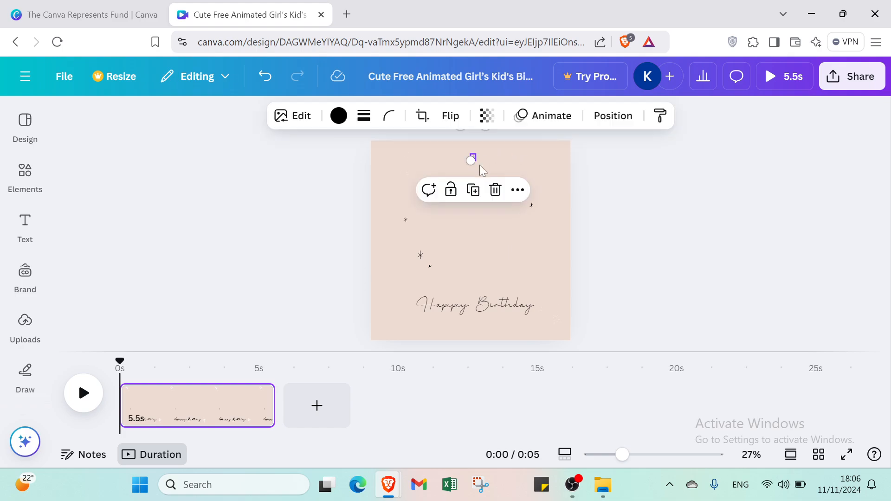
{"action": "left_click", "coordinate": [491, 194]}
{"action": "left_click", "coordinate": [529, 208]}
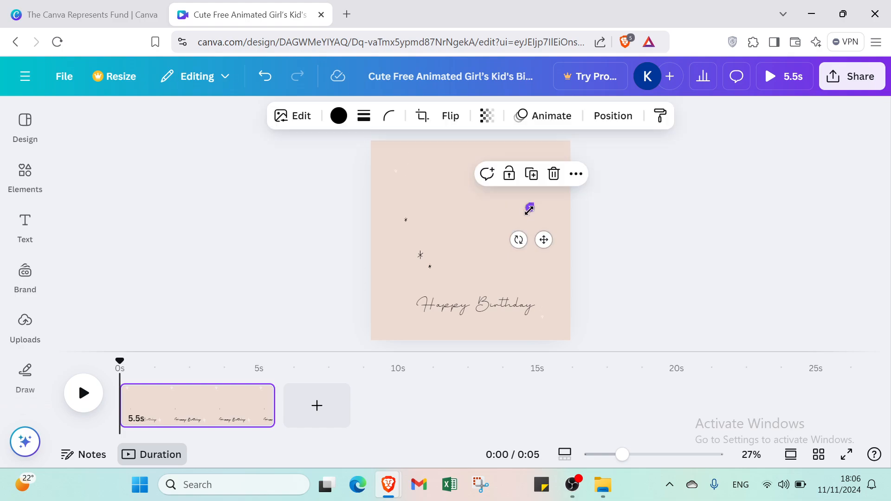
{"action": "left_click", "coordinate": [553, 174]}
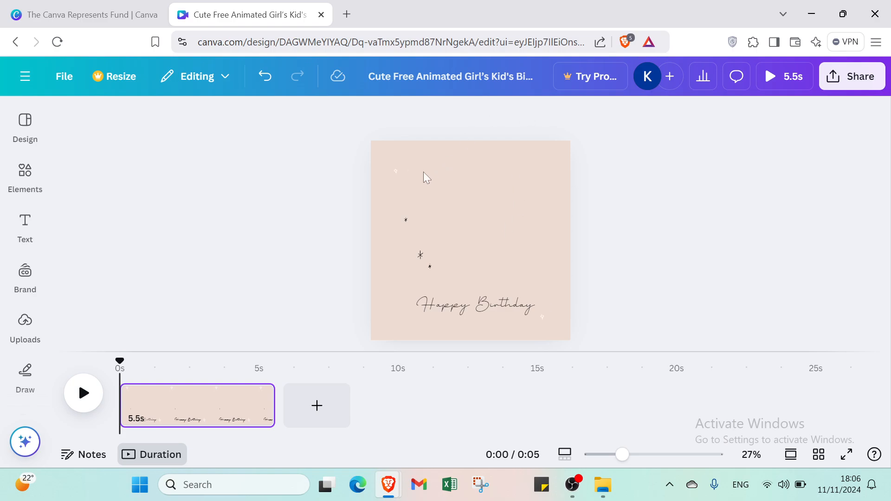
Step: Delete the remaining black stars and the white sparkle graphic along the page's left side
{"action": "left_click", "coordinate": [406, 220]}
{"action": "left_click", "coordinate": [428, 185]}
{"action": "left_click", "coordinate": [397, 173]}
{"action": "left_click", "coordinate": [424, 208]}
{"action": "left_click", "coordinate": [424, 262]}
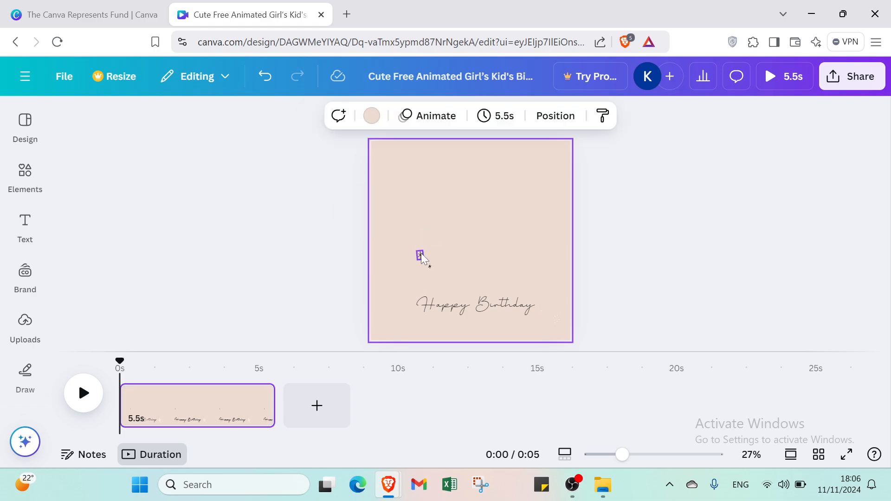
{"action": "left_click", "coordinate": [420, 254]}
{"action": "left_click", "coordinate": [441, 217]}
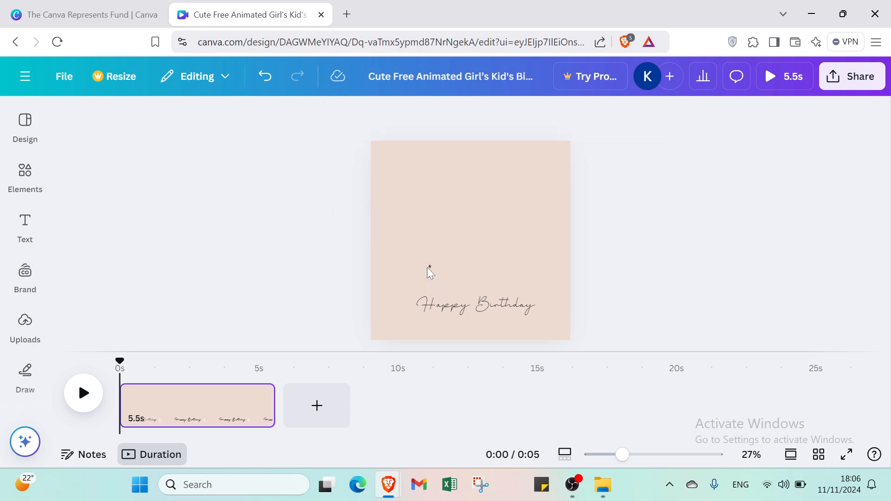
{"action": "left_click", "coordinate": [429, 270]}
{"action": "left_click", "coordinate": [428, 266]}
{"action": "left_click", "coordinate": [450, 246]}
Step: Delete the "Happy Birthday" text and the white sparkle graphic near the page's lower-right corner, leaving only the plain background
{"action": "left_click", "coordinate": [451, 304]}
{"action": "left_click", "coordinate": [509, 260]}
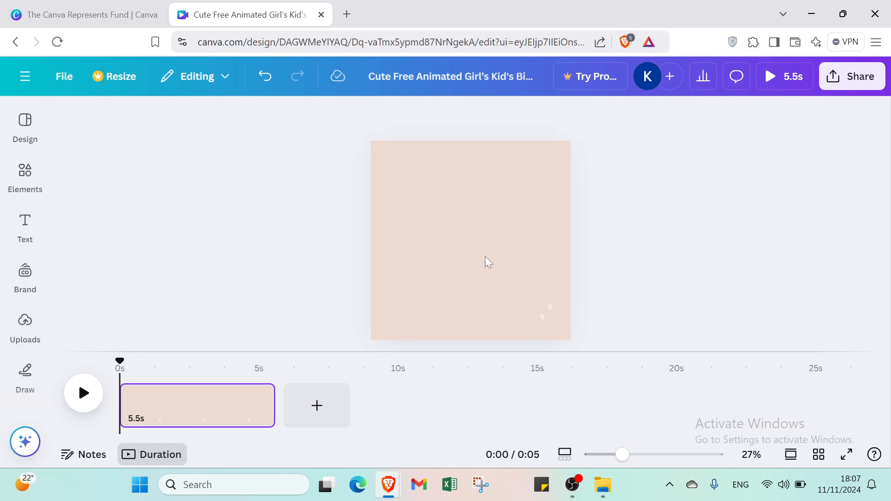
{"action": "left_click", "coordinate": [559, 317]}
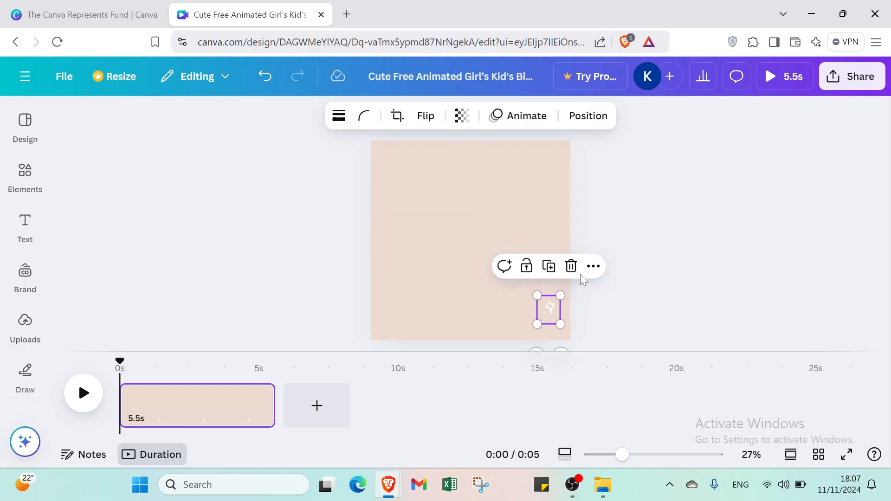
{"action": "left_click", "coordinate": [571, 266]}
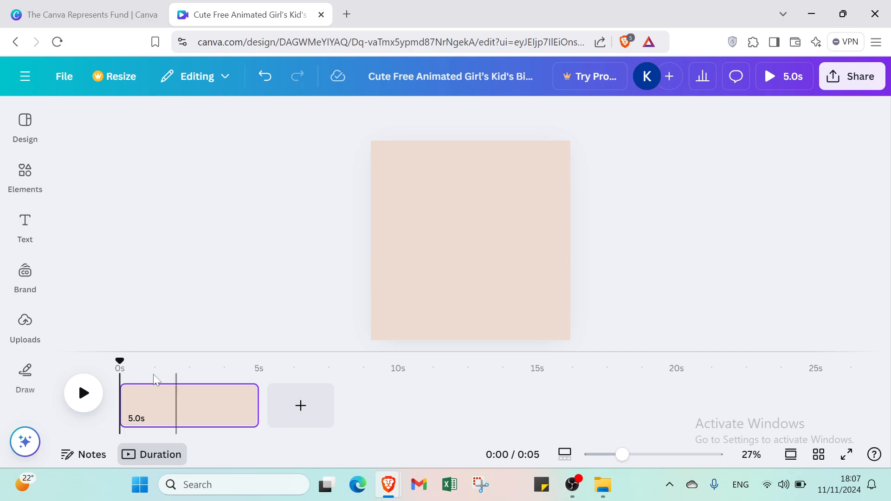
{"action": "left_click", "coordinate": [22, 121]}
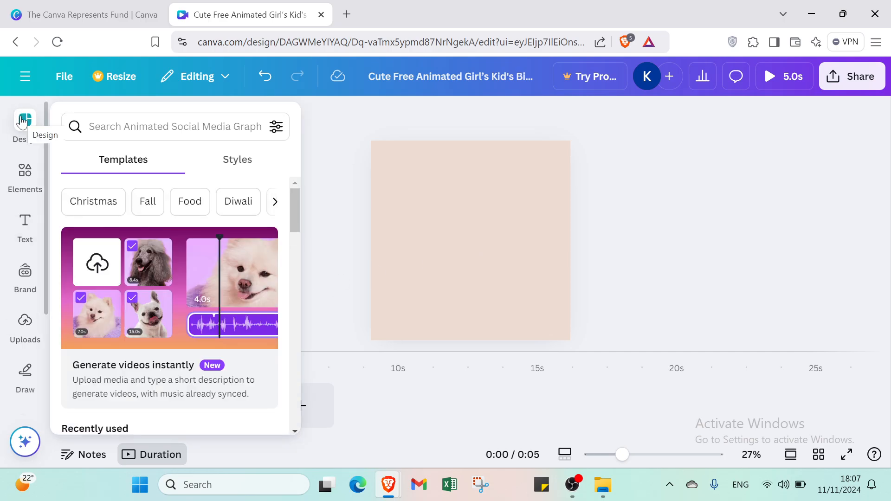
{"action": "left_click", "coordinate": [174, 120]}
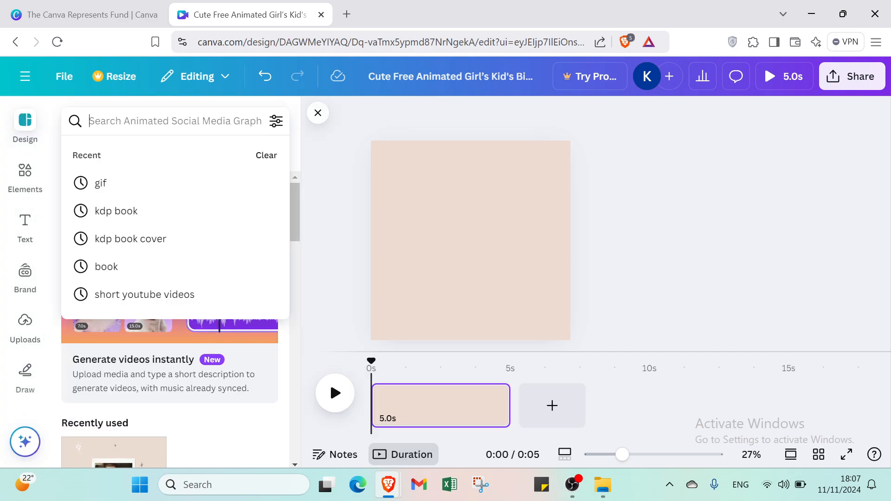
{"action": "type", "text": "gif"}
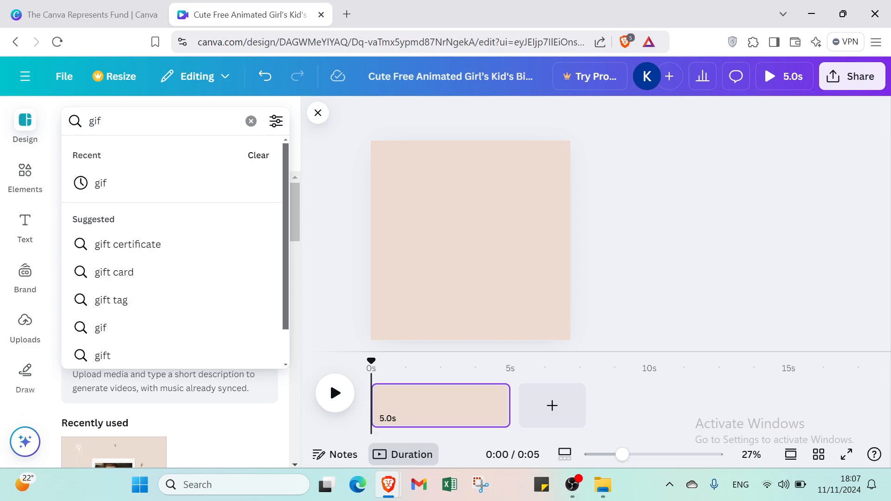
{"action": "key", "text": "BackSpace"}
{"action": "key", "text": "BackSpace"}
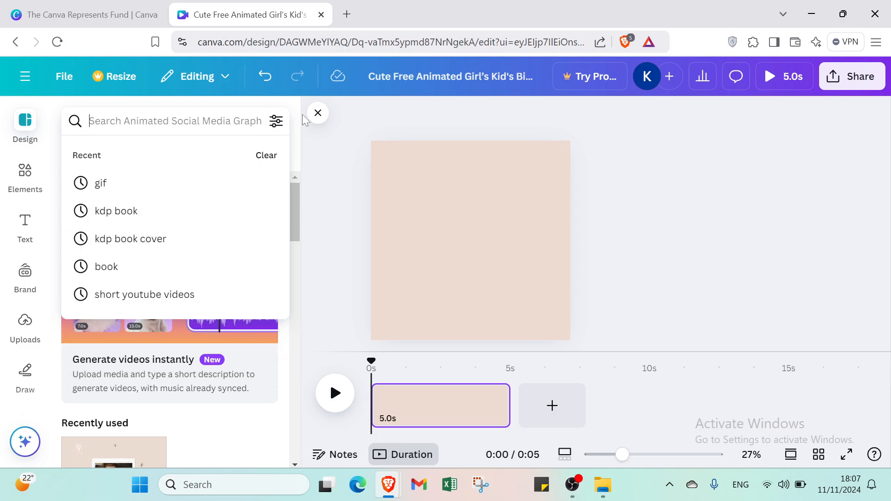
{"action": "left_click", "coordinate": [306, 125]}
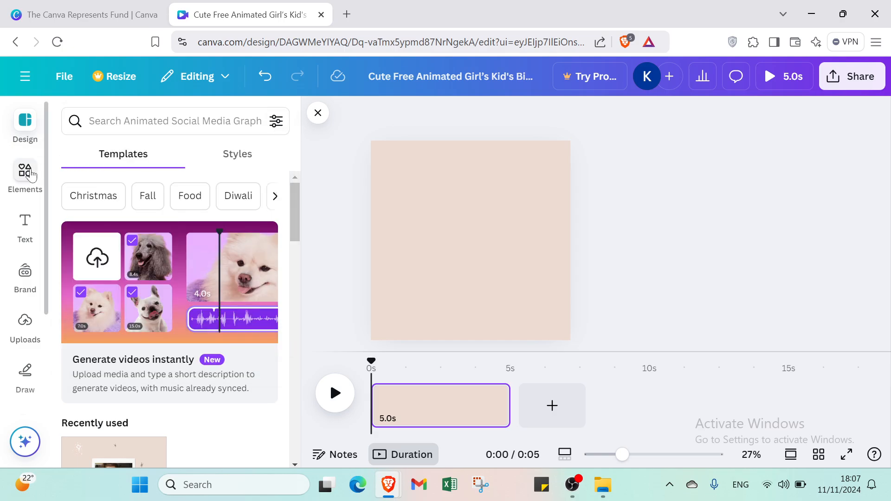
Step: Search the elements for "birthday", limit the results to videos, and add the 5.0s gold confetti video on black to the page
{"action": "left_click", "coordinate": [31, 174]}
{"action": "left_click", "coordinate": [145, 123]}
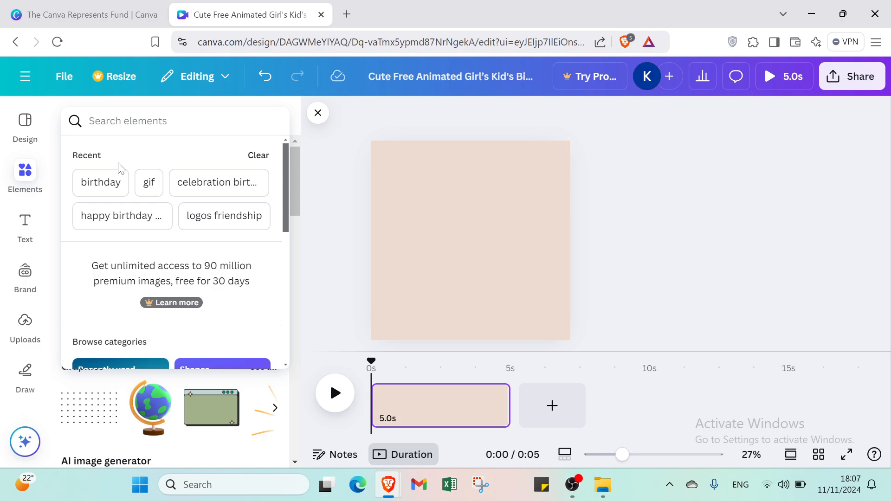
{"action": "left_click", "coordinate": [109, 188]}
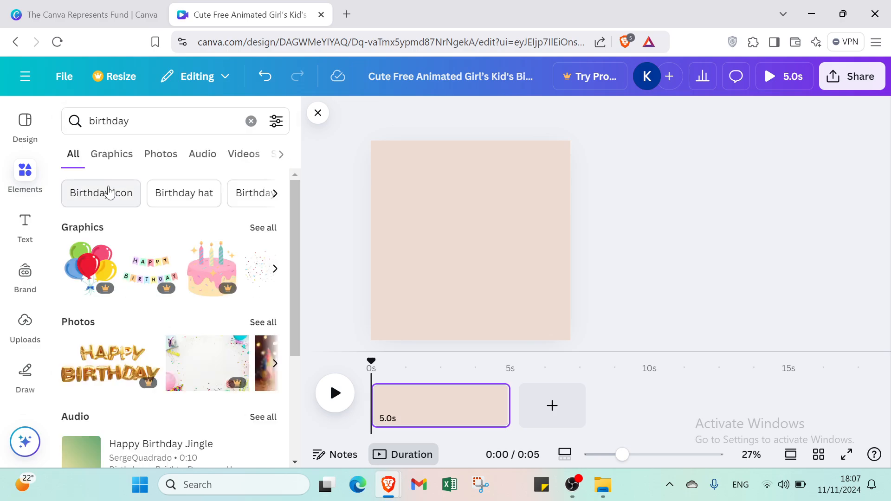
{"action": "left_click", "coordinate": [244, 155]}
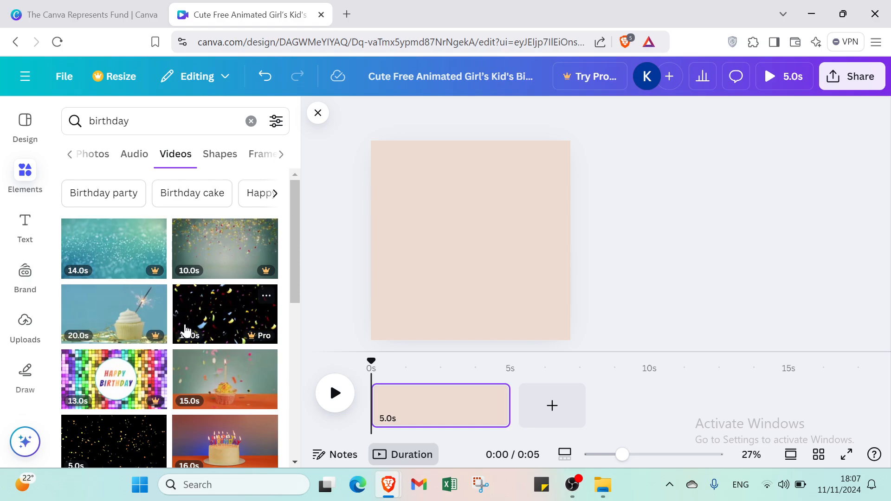
{"action": "scroll", "coordinate": [137, 335], "scroll_direction": "down", "scroll_amount": 4}
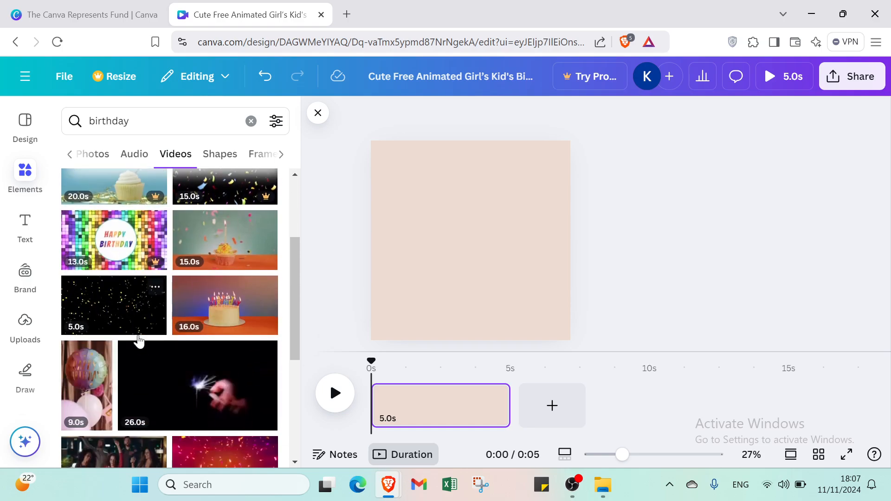
{"action": "left_click", "coordinate": [128, 277]}
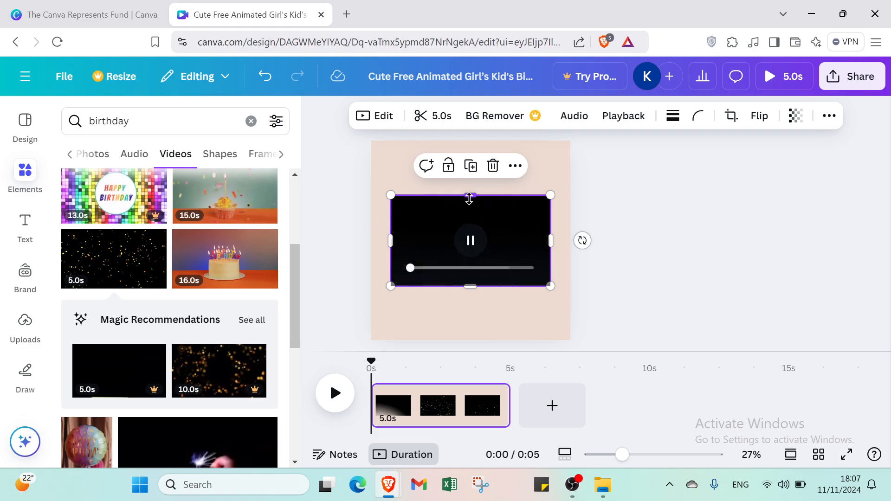
Step: Stretch the confetti video in all directions so it nearly fills the page, keeping a thin beige border around it
{"action": "left_click_drag", "start_coordinate": [469, 198], "coordinate": [459, 155]}
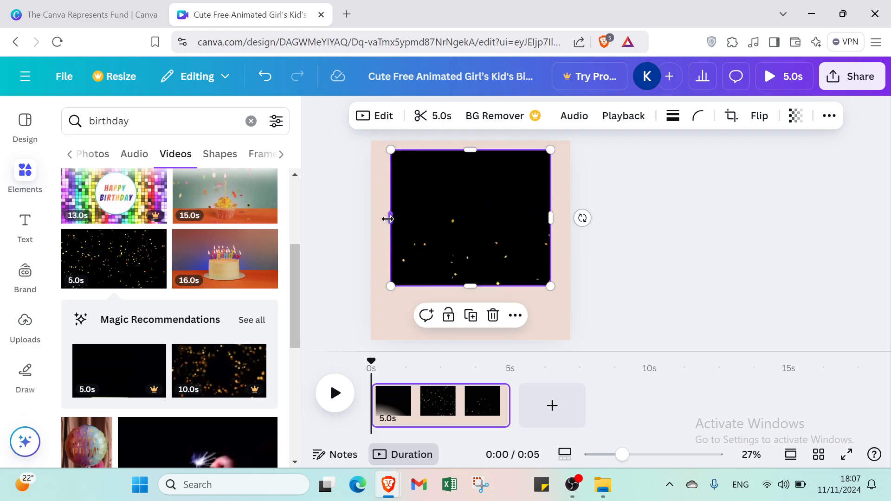
{"action": "left_click_drag", "start_coordinate": [389, 219], "coordinate": [376, 219]}
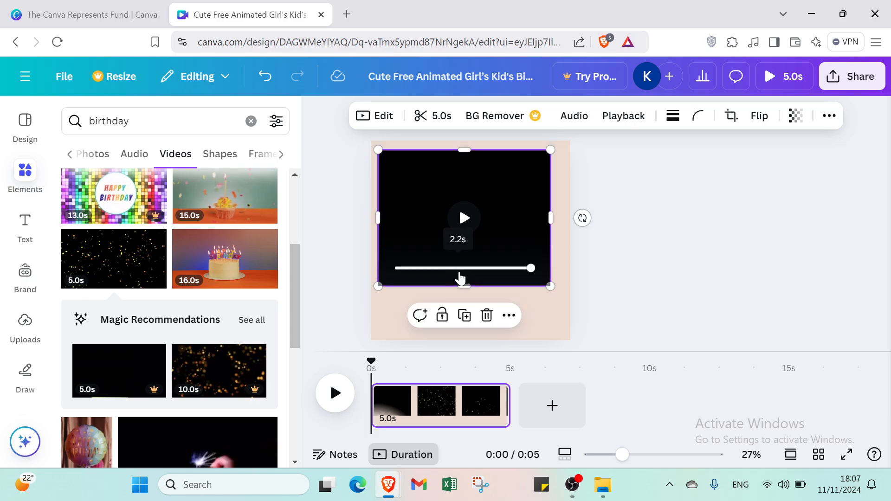
{"action": "left_click", "coordinate": [465, 299]}
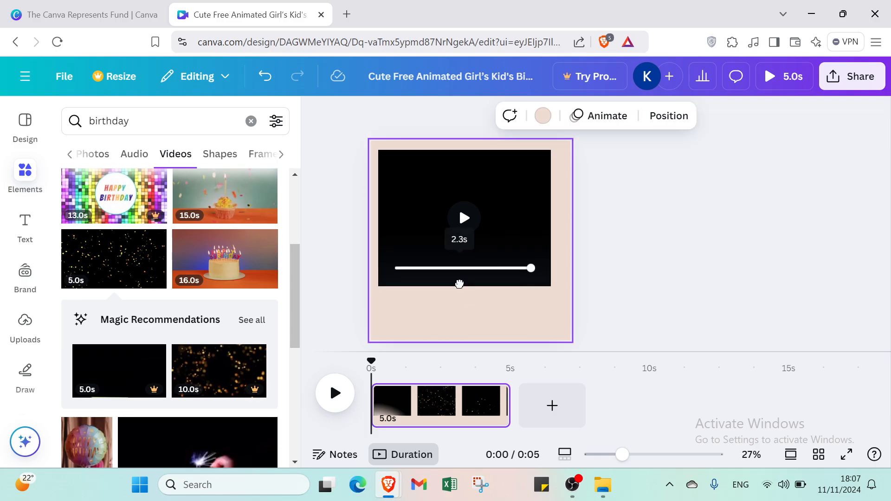
{"action": "left_click", "coordinate": [477, 268]}
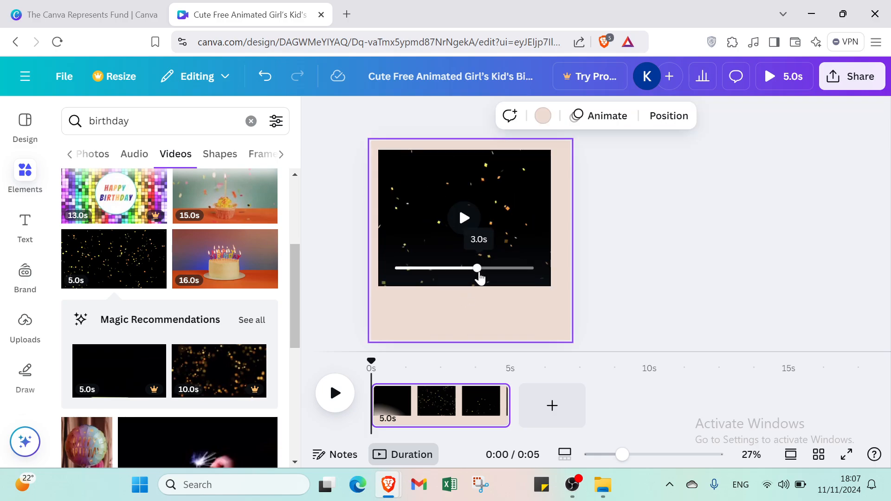
{"action": "left_click", "coordinate": [520, 237]}
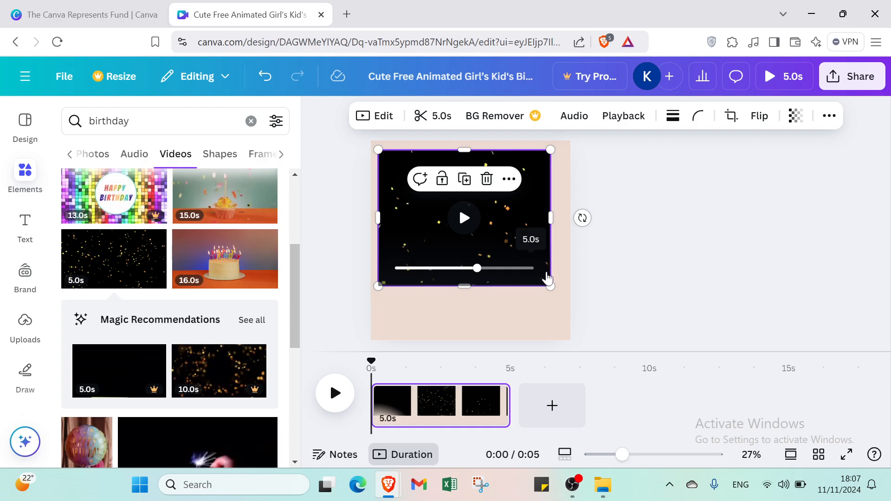
{"action": "left_click_drag", "start_coordinate": [551, 289], "coordinate": [551, 310]}
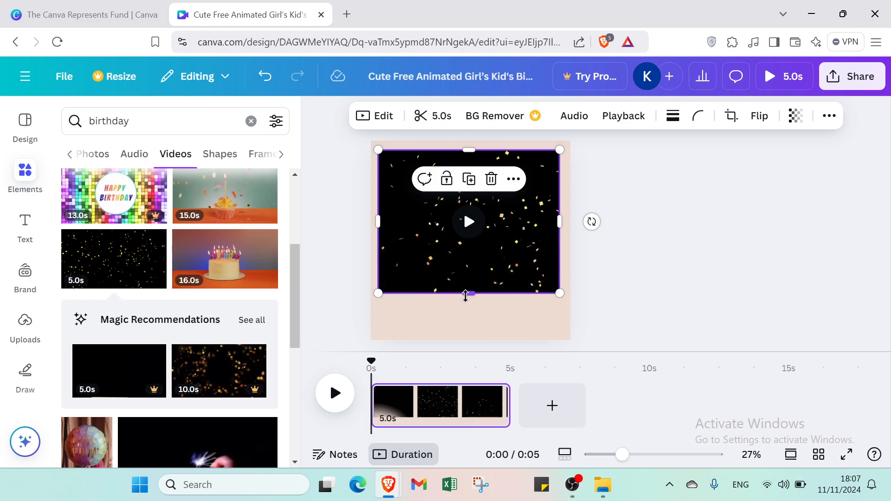
{"action": "left_click_drag", "start_coordinate": [467, 294], "coordinate": [469, 328]}
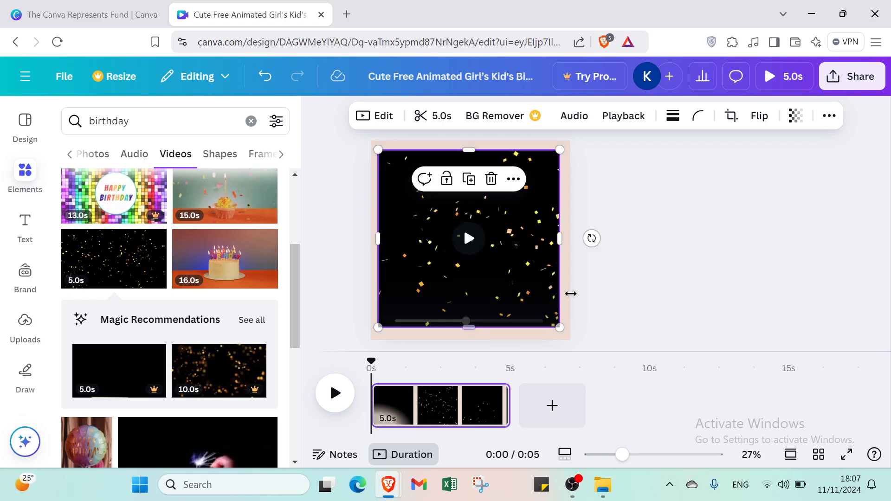
{"action": "left_click", "coordinate": [616, 287]}
{"action": "mouse_move", "coordinate": [424, 263]}
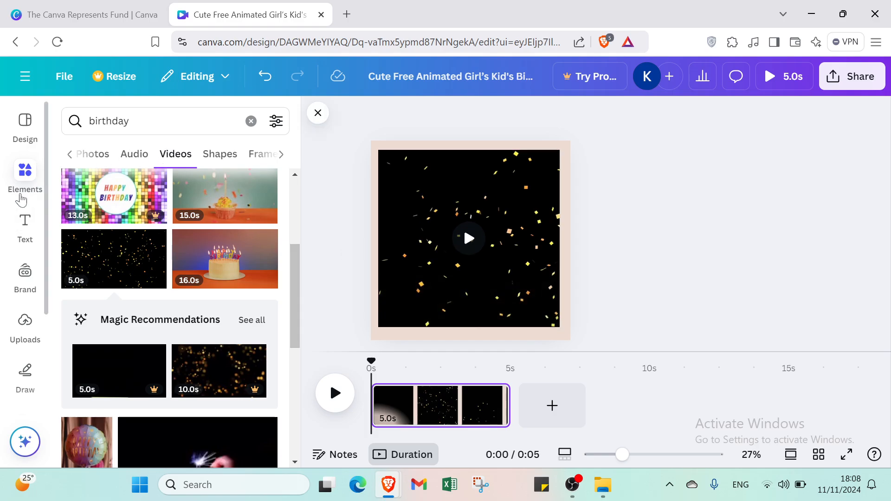
Step: Add a heading text box and move it near the upper edge of the confetti video
{"action": "left_click", "coordinate": [17, 220]}
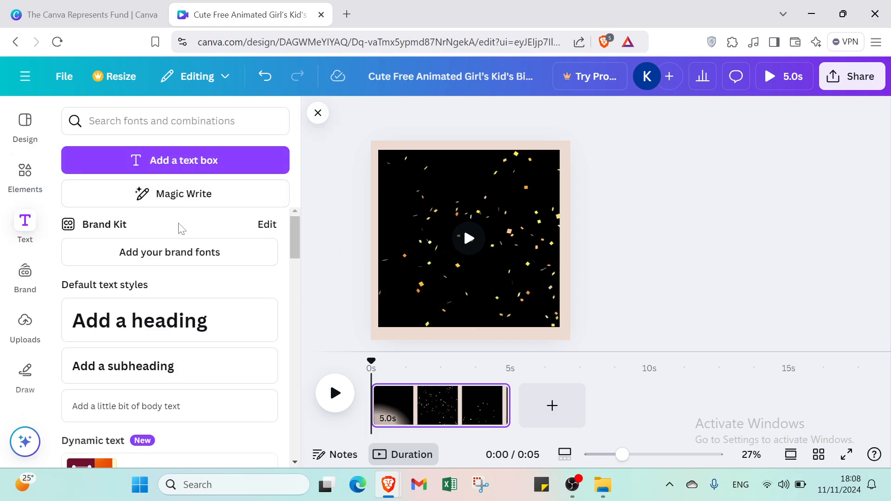
{"action": "left_click", "coordinate": [147, 321]}
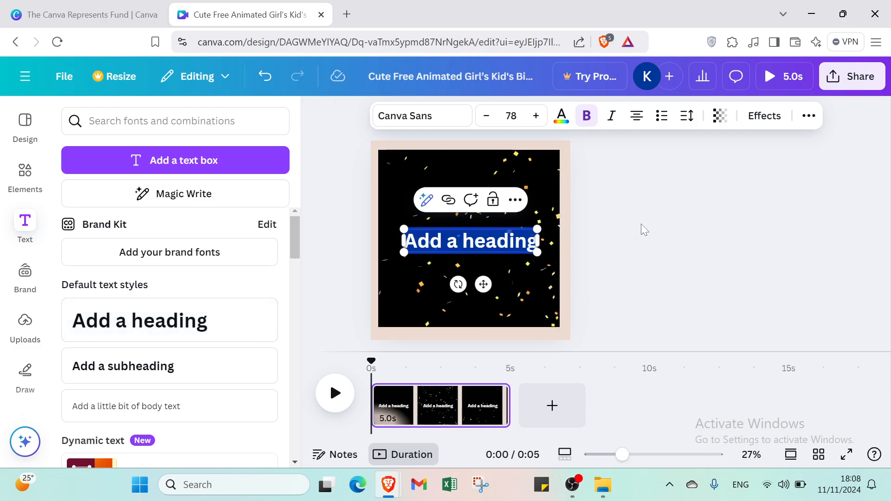
{"action": "left_click", "coordinate": [582, 284]}
{"action": "left_click", "coordinate": [502, 248]}
{"action": "left_click_drag", "start_coordinate": [502, 247], "coordinate": [498, 180]}
Step: Replace the heading's placeholder text with "HAPPY BIRTHDAY"
{"action": "double_click", "coordinate": [498, 180]}
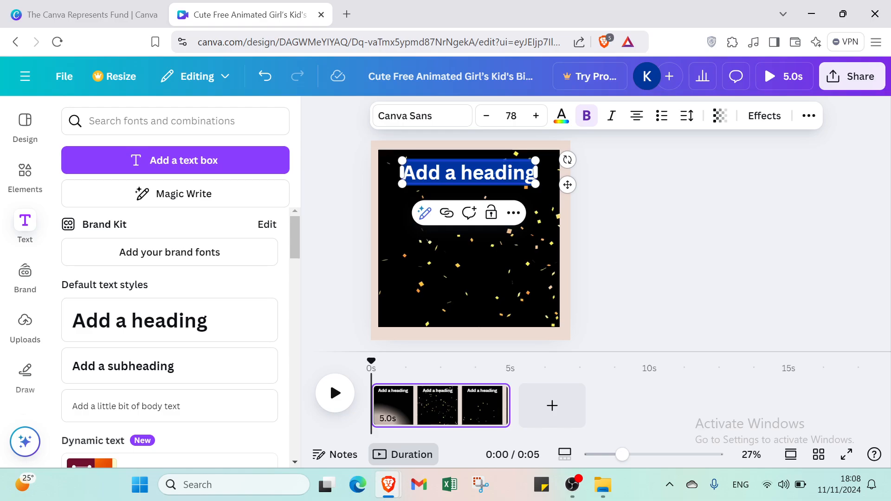
{"action": "type", "text": "HAPPY"}
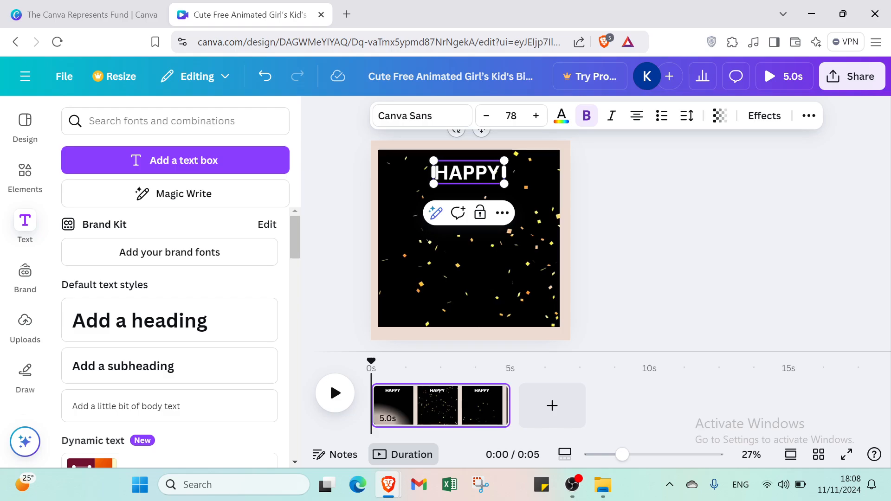
{"action": "type", "text": " BIRTHDAY"}
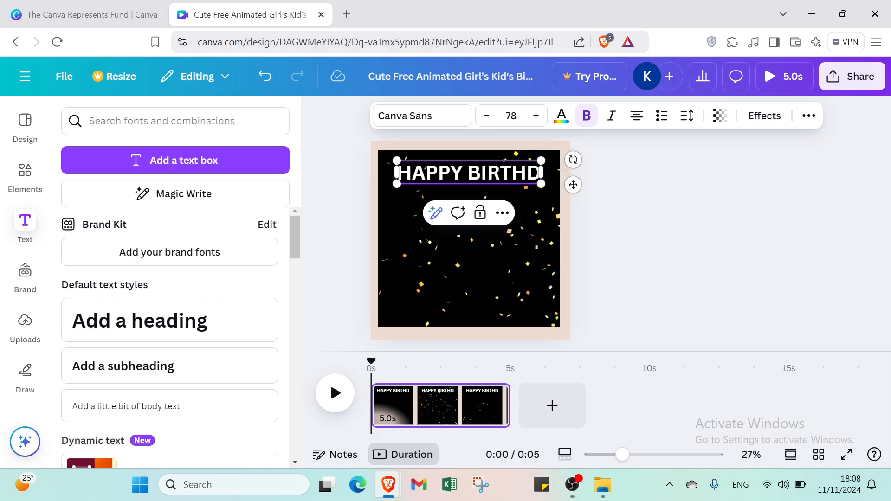
{"action": "left_click", "coordinate": [785, 201]}
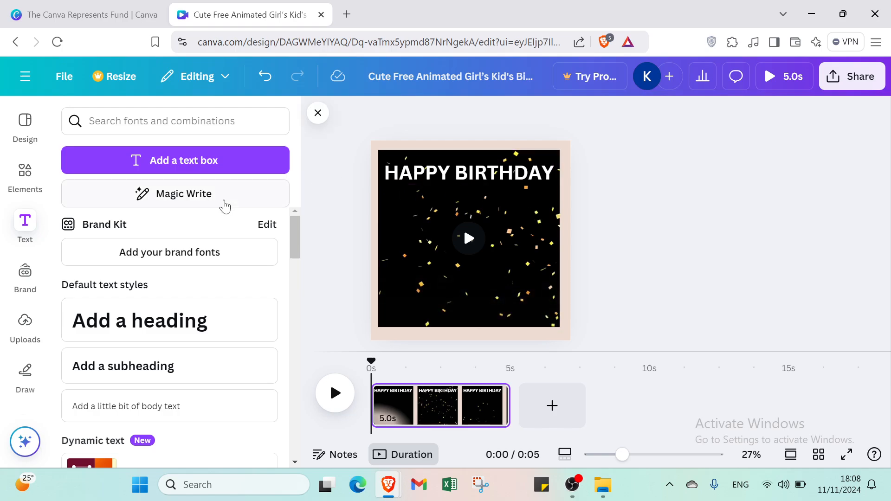
Step: Limit the "birthday" element results to graphics and add the multicoloured triangular bunting garland to the page
{"action": "left_click", "coordinate": [26, 176]}
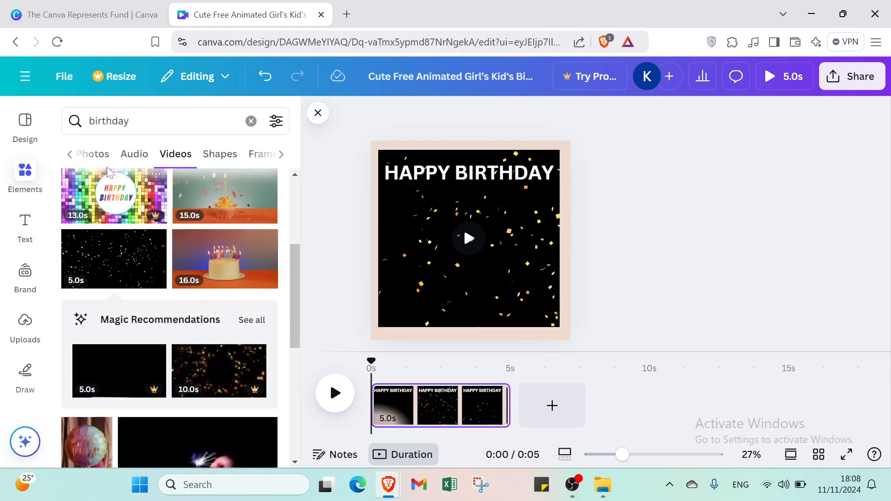
{"action": "left_click", "coordinate": [71, 157]}
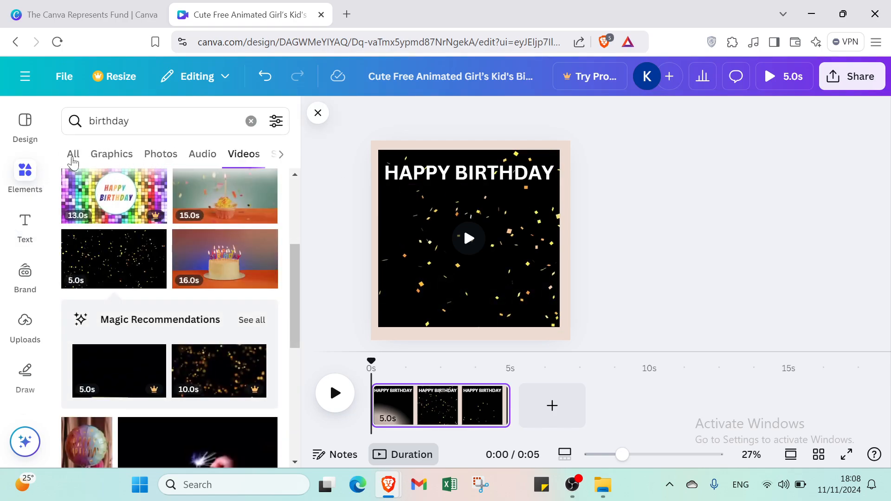
{"action": "left_click", "coordinate": [96, 159]}
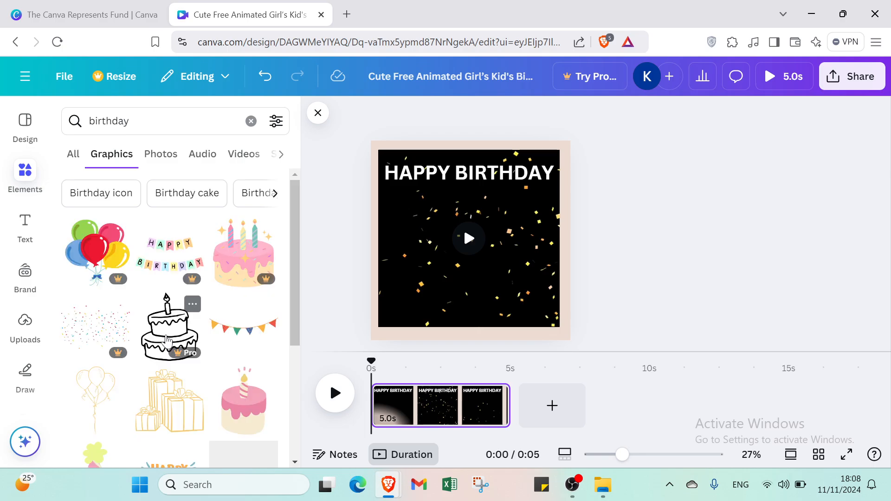
{"action": "scroll", "coordinate": [207, 324], "scroll_direction": "down", "scroll_amount": 1}
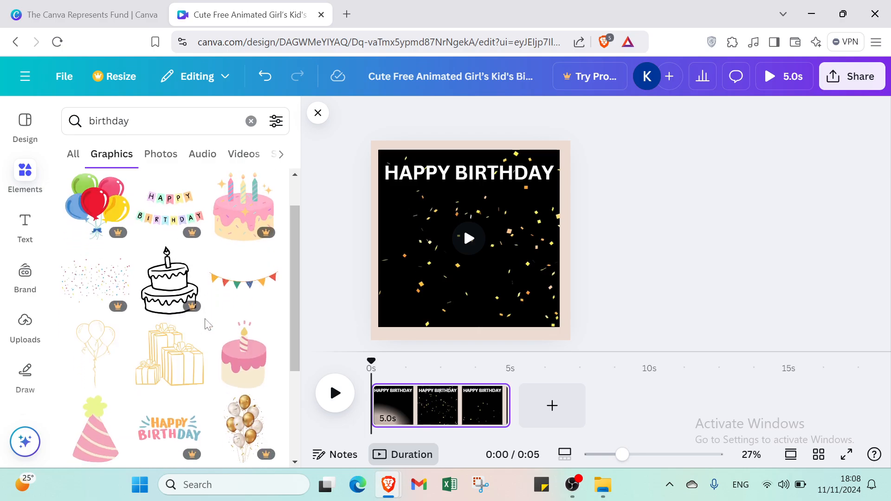
{"action": "left_click", "coordinate": [246, 292]}
{"action": "left_click", "coordinate": [668, 264]}
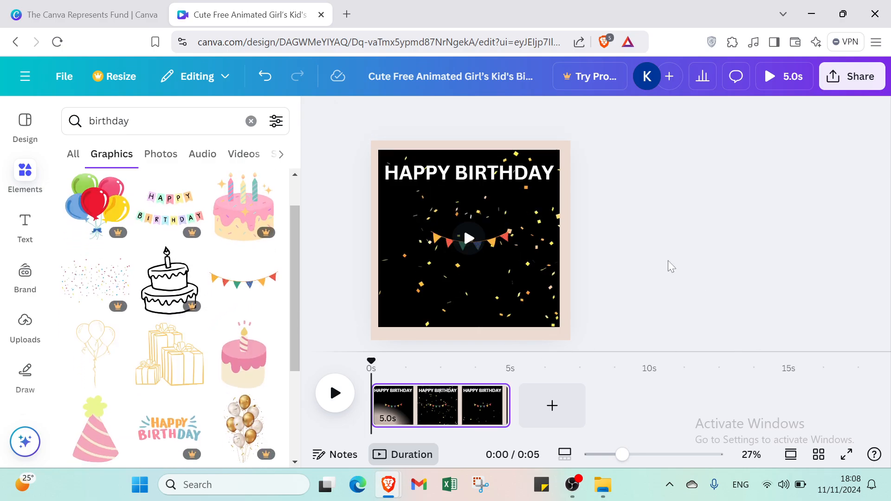
Step: Place the bunting along the upper edge of the confetti video and set the "HAPPY BIRTHDAY" heading just below it
{"action": "mouse_move", "coordinate": [493, 176]}
{"action": "left_mouse_down"}
{"action": "mouse_move", "coordinate": [489, 219]}
{"action": "mouse_move", "coordinate": [498, 227]}
{"action": "mouse_move", "coordinate": [483, 242]}
{"action": "mouse_move", "coordinate": [470, 185]}
{"action": "mouse_move", "coordinate": [483, 173]}
{"action": "mouse_move", "coordinate": [524, 183]}
{"action": "mouse_move", "coordinate": [485, 175]}
{"action": "mouse_move", "coordinate": [482, 164]}
{"action": "left_mouse_up"}
{"action": "left_click", "coordinate": [617, 195]}
{"action": "left_click", "coordinate": [514, 229]}
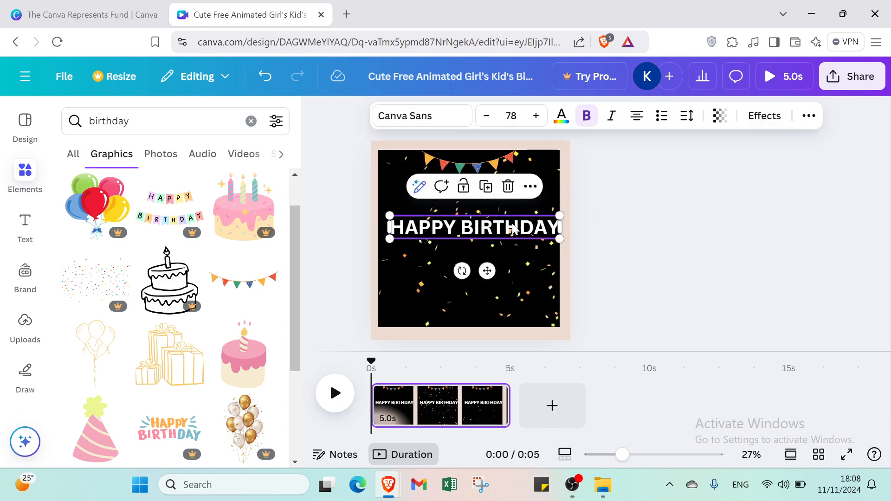
{"action": "left_click_drag", "start_coordinate": [514, 228], "coordinate": [507, 198]}
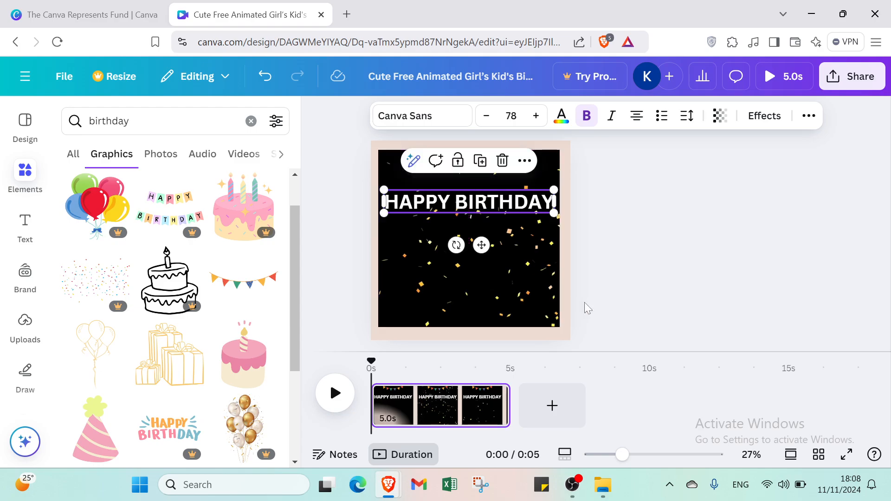
{"action": "left_click", "coordinate": [584, 302]}
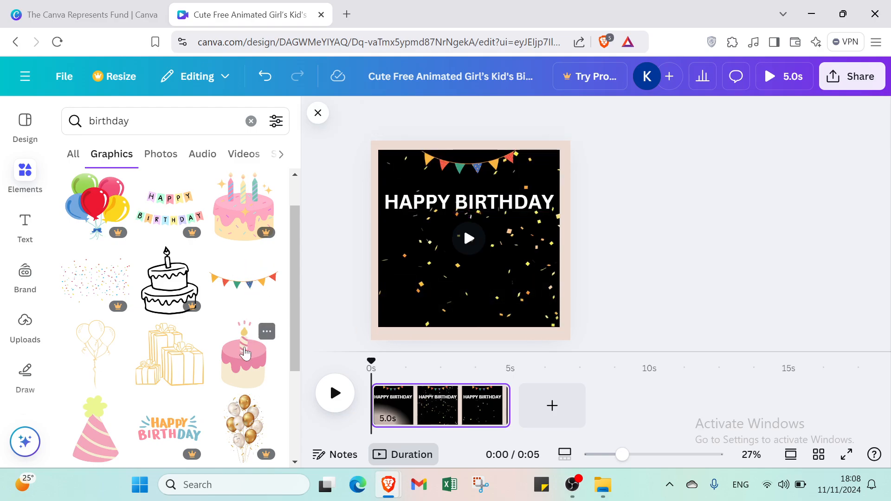
Step: Find the free yellow-and-white cake with candles among the birthday graphics, add it, and shrink it to about a third of its size
{"action": "scroll", "coordinate": [244, 355], "scroll_direction": "down", "scroll_amount": 5}
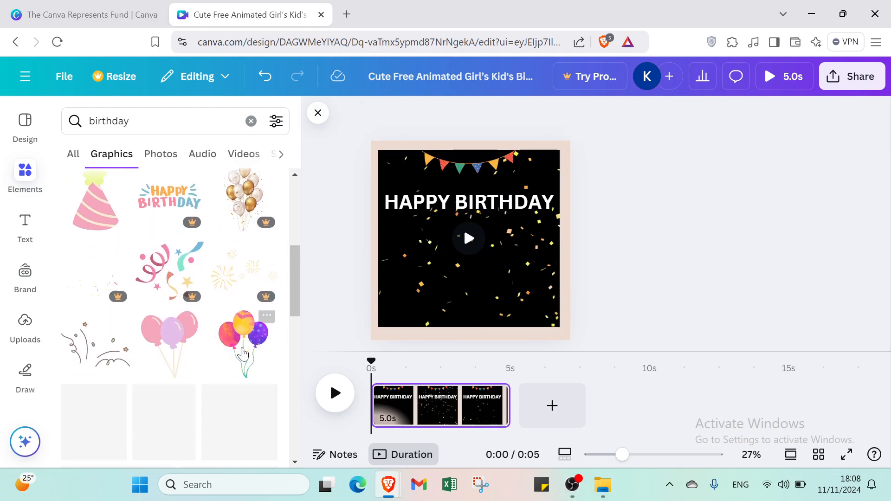
{"action": "scroll", "coordinate": [199, 360], "scroll_direction": "up", "scroll_amount": 4}
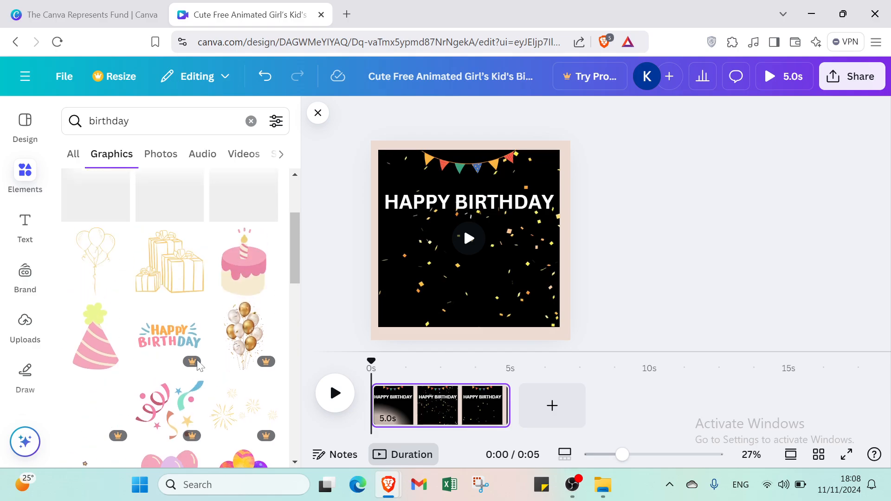
{"action": "scroll", "coordinate": [210, 353], "scroll_direction": "up", "scroll_amount": 3}
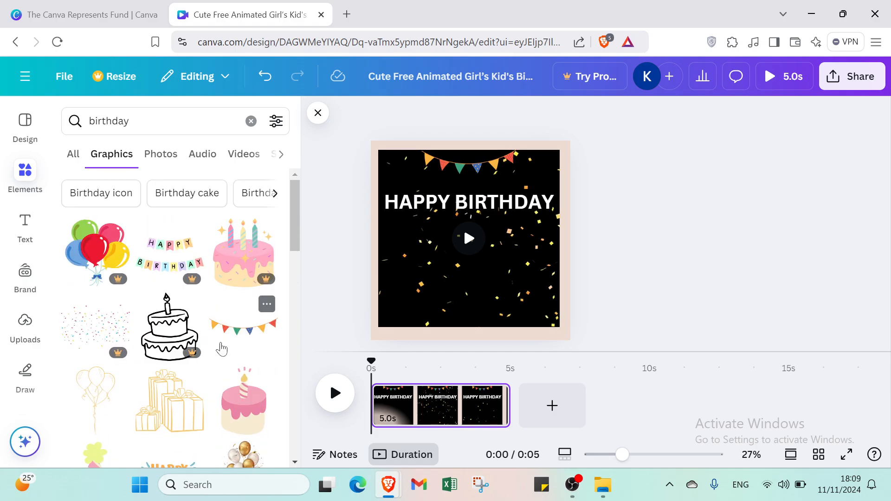
{"action": "scroll", "coordinate": [208, 371], "scroll_direction": "down", "scroll_amount": 10}
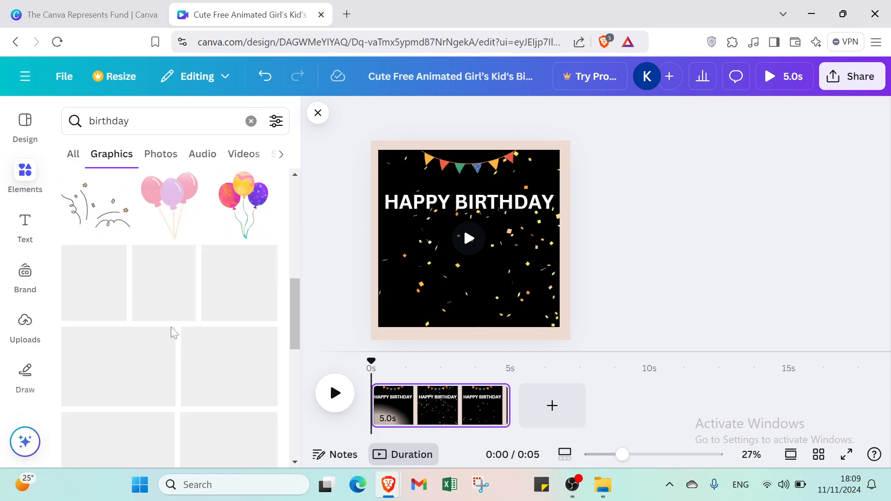
{"action": "scroll", "coordinate": [172, 332], "scroll_direction": "down", "scroll_amount": 1}
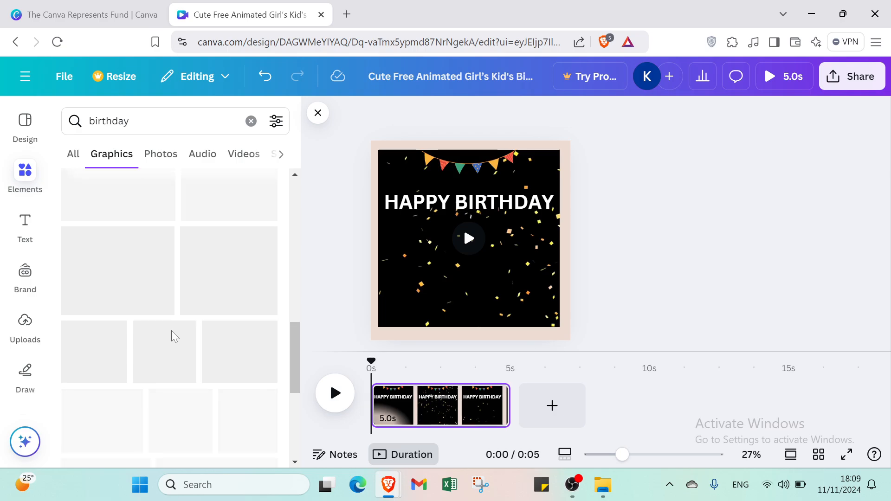
{"action": "scroll", "coordinate": [179, 234], "scroll_direction": "up", "scroll_amount": 10}
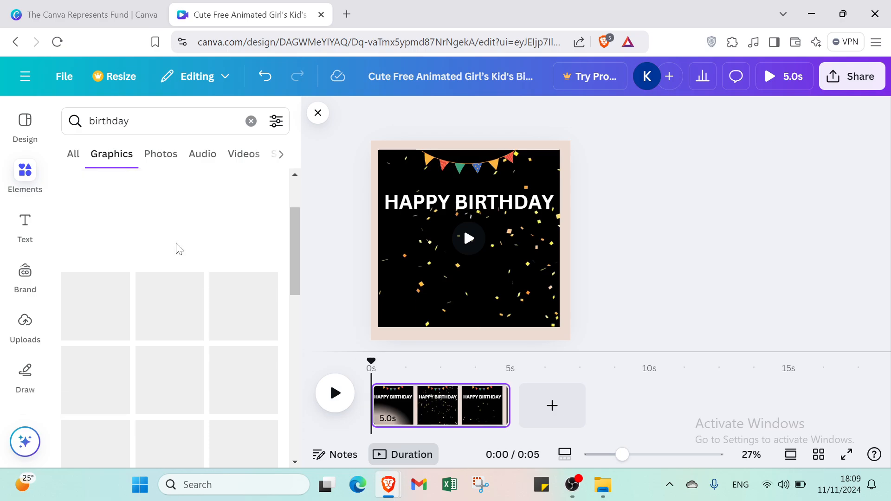
{"action": "scroll", "coordinate": [171, 247], "scroll_direction": "down", "scroll_amount": 3}
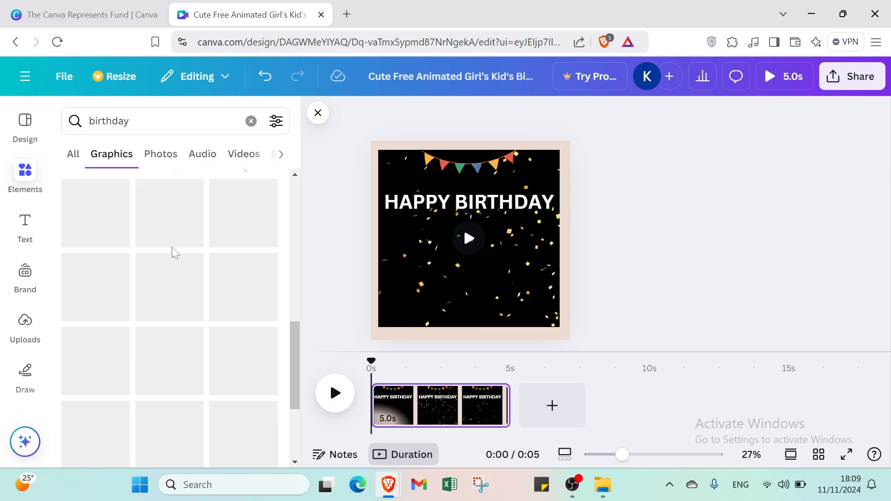
{"action": "scroll", "coordinate": [172, 252], "scroll_direction": "up", "scroll_amount": 6}
{"action": "scroll", "coordinate": [172, 253], "scroll_direction": "down", "scroll_amount": 8}
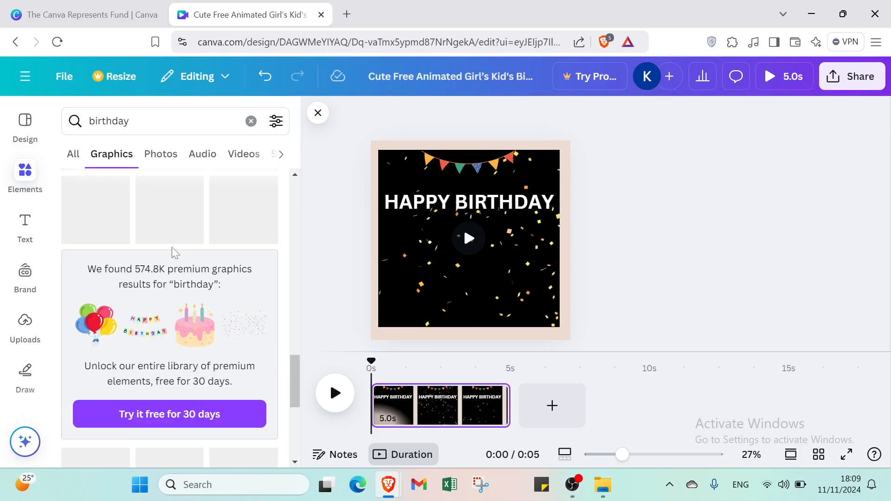
{"action": "scroll", "coordinate": [171, 248], "scroll_direction": "down", "scroll_amount": 4}
{"action": "scroll", "coordinate": [172, 246], "scroll_direction": "up", "scroll_amount": 10}
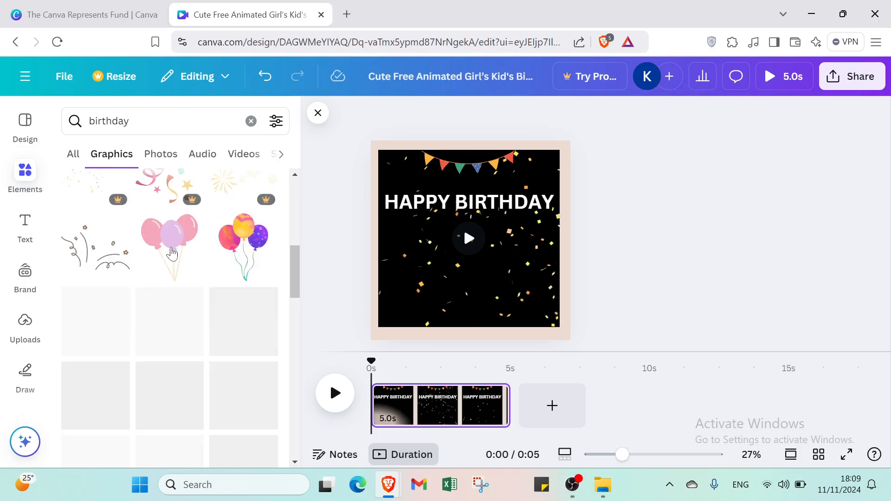
{"action": "scroll", "coordinate": [172, 251], "scroll_direction": "up", "scroll_amount": 3}
{"action": "scroll", "coordinate": [170, 252], "scroll_direction": "down", "scroll_amount": 1}
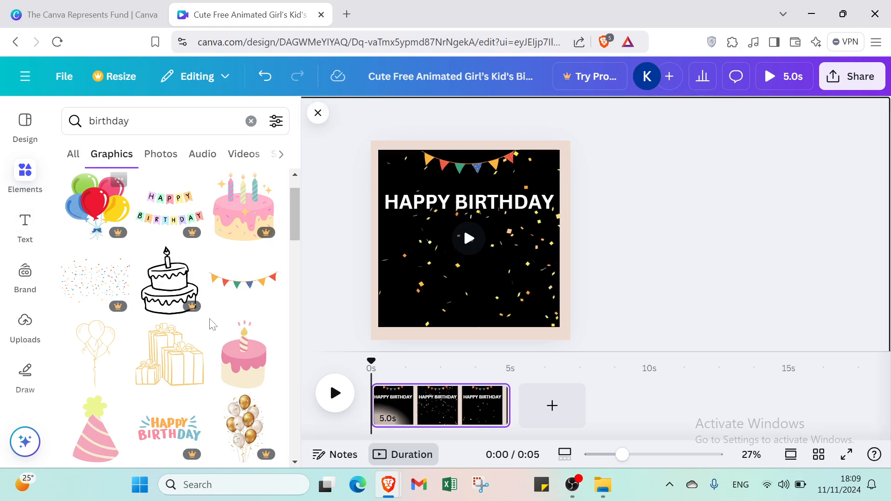
{"action": "scroll", "coordinate": [237, 309], "scroll_direction": "down", "scroll_amount": 6}
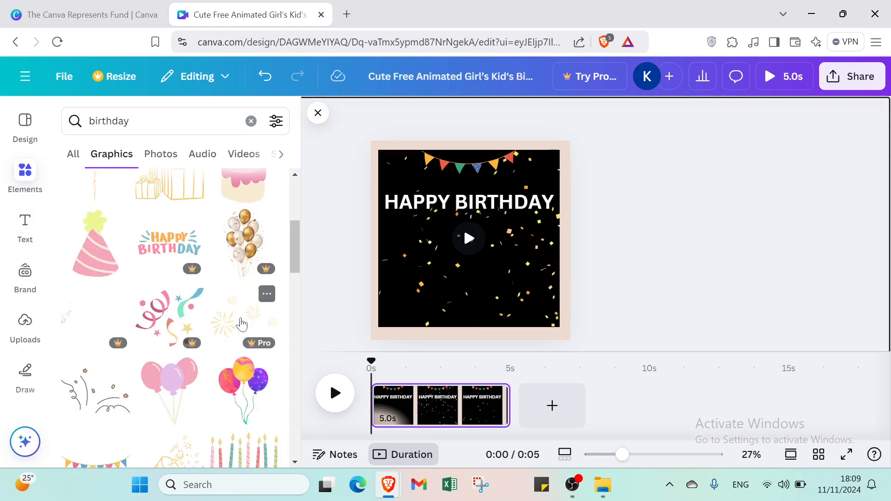
{"action": "scroll", "coordinate": [212, 283], "scroll_direction": "down", "scroll_amount": 5}
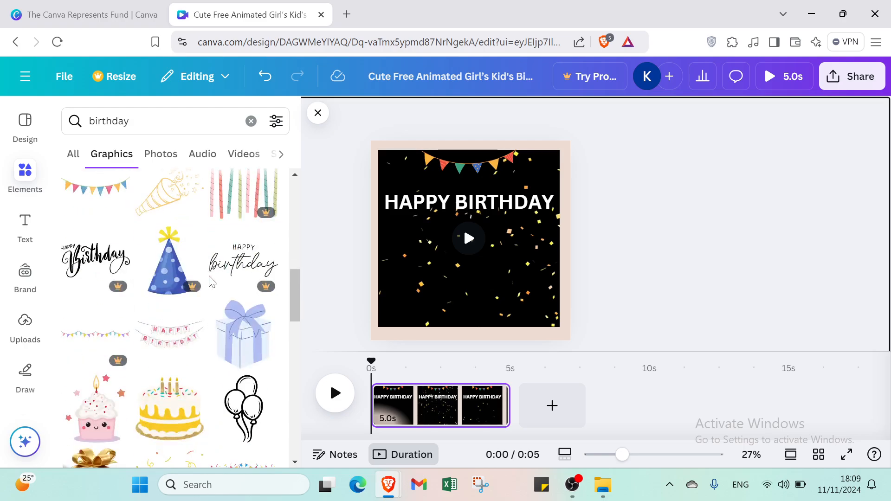
{"action": "left_click", "coordinate": [160, 288]}
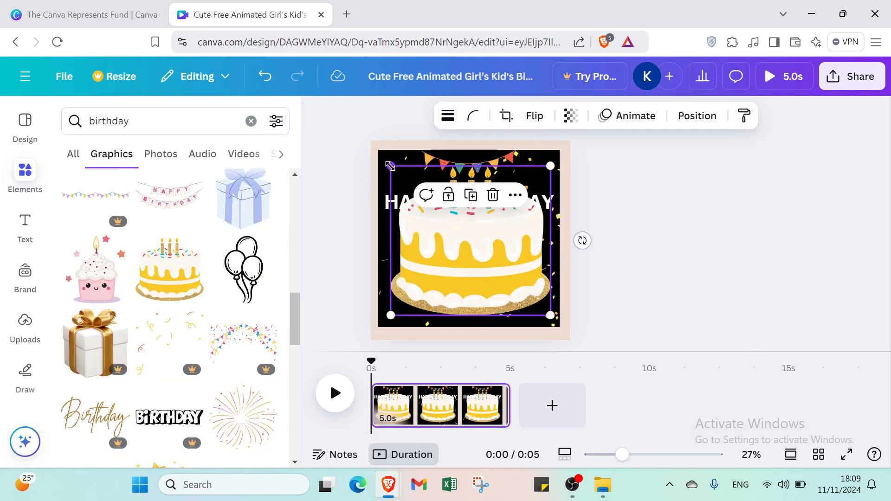
{"action": "left_click_drag", "start_coordinate": [388, 163], "coordinate": [458, 281]}
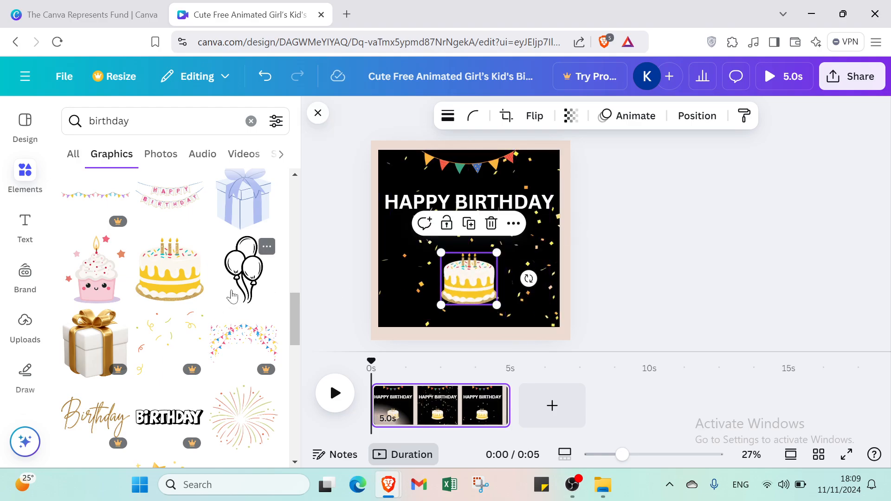
Step: Add the pink-and-yellow "Happy Birthday!" lettering graphic and move it to the lower left corner of the confetti video
{"action": "scroll", "coordinate": [222, 309], "scroll_direction": "down", "scroll_amount": 2}
{"action": "scroll", "coordinate": [222, 315], "scroll_direction": "down", "scroll_amount": 3}
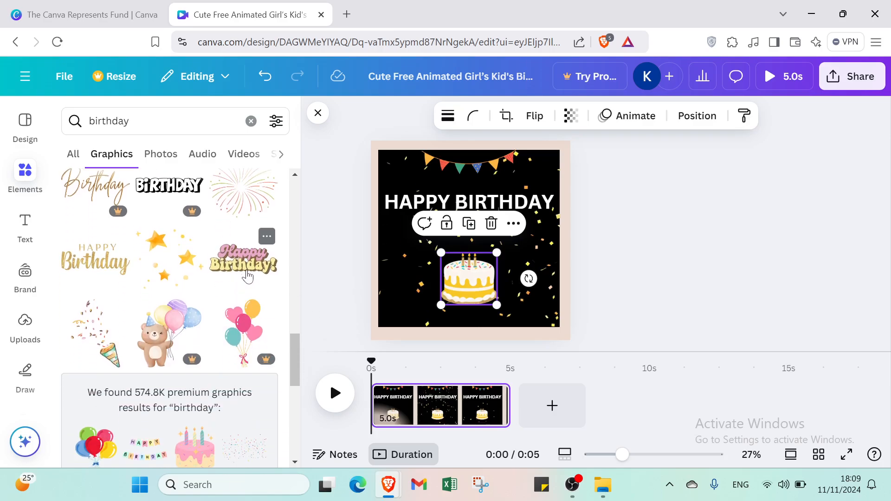
{"action": "left_click_drag", "start_coordinate": [459, 292], "coordinate": [465, 268]}
{"action": "left_click", "coordinate": [259, 278]}
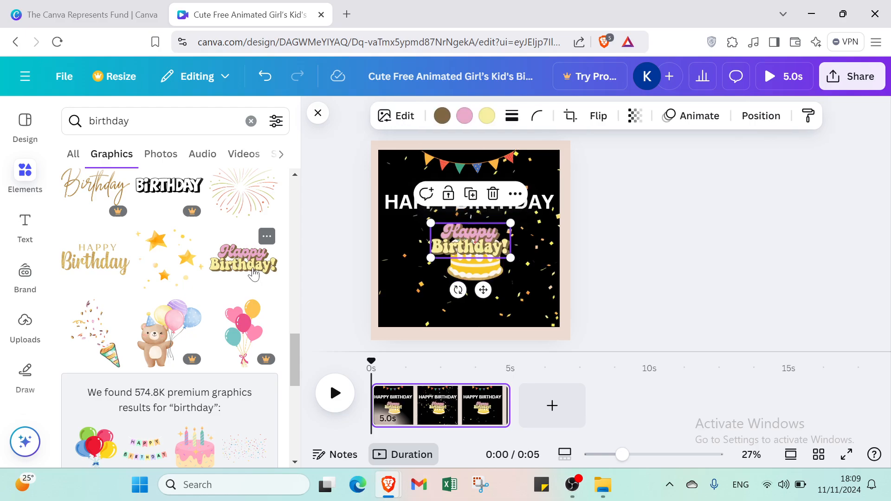
{"action": "left_click_drag", "start_coordinate": [464, 246], "coordinate": [416, 316]}
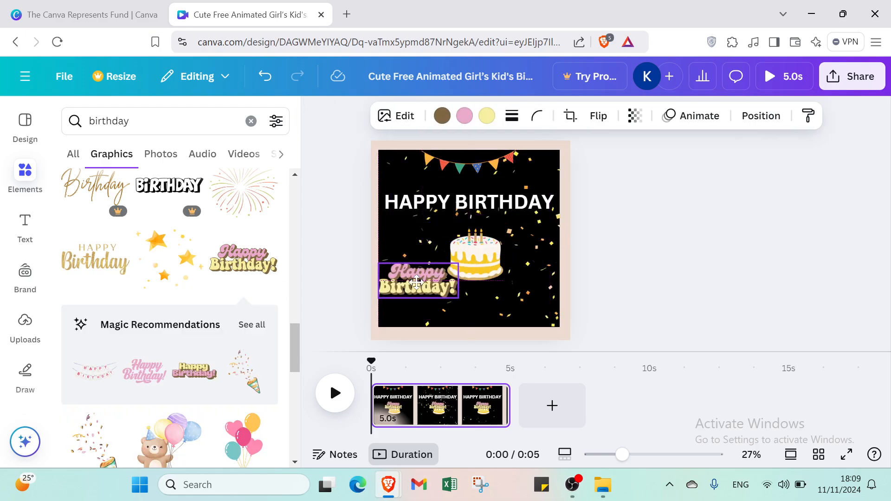
{"action": "left_click", "coordinate": [618, 285]}
Step: Move the cake to the left side below the heading, then add the colourful balloon bunch and place it on the right side
{"action": "left_click_drag", "start_coordinate": [490, 274], "coordinate": [424, 273]}
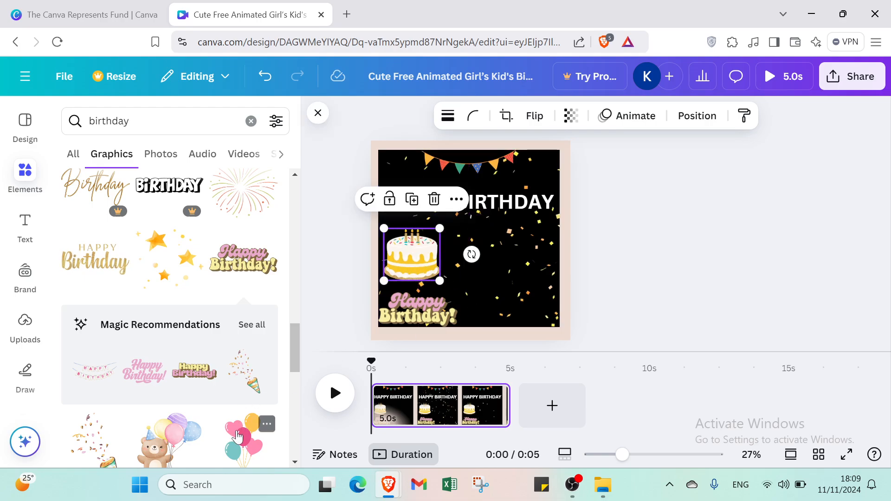
{"action": "left_click", "coordinate": [241, 437]}
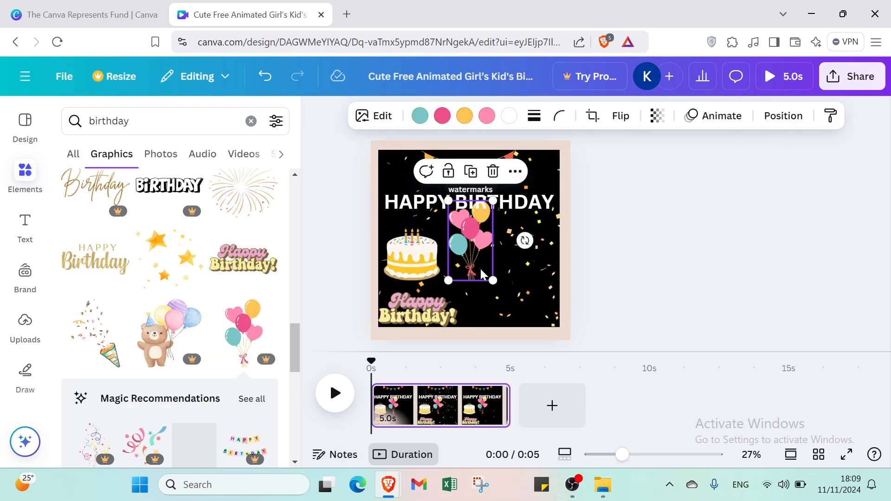
{"action": "left_click_drag", "start_coordinate": [480, 266], "coordinate": [525, 296]}
Step: Shift the cake slightly inward beside the balloons and centre the "Happy Birthday!" lettering near the bottom of the confetti video
{"action": "left_click", "coordinate": [432, 270]}
{"action": "left_click_drag", "start_coordinate": [431, 270], "coordinate": [445, 256]}
{"action": "left_click_drag", "start_coordinate": [431, 310], "coordinate": [509, 267]}
{"action": "left_click", "coordinate": [510, 284]}
{"action": "left_click", "coordinate": [438, 258]}
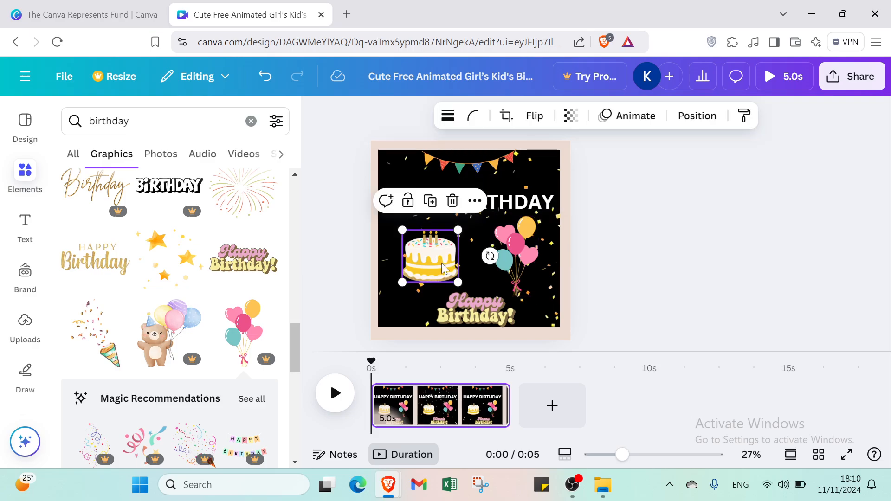
{"action": "left_click_drag", "start_coordinate": [441, 259], "coordinate": [441, 257]}
{"action": "left_click", "coordinate": [591, 255]}
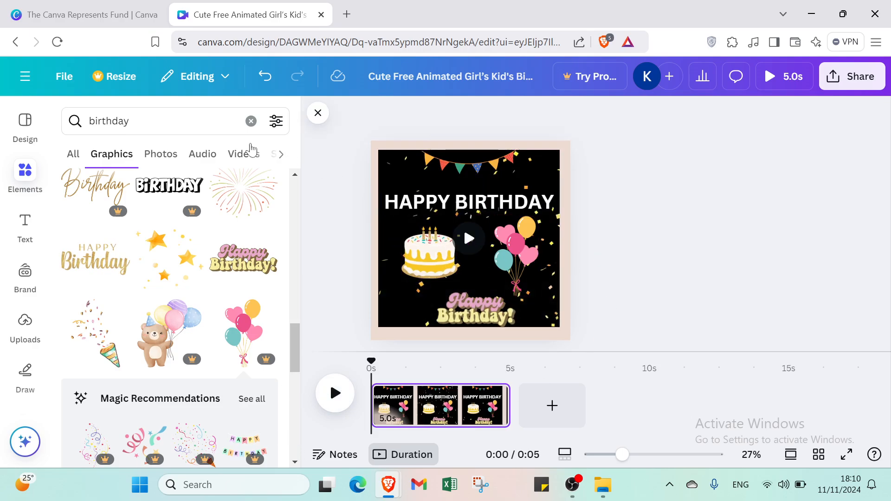
Step: Preview the finished birthday gif's animation in the full player and return to the editor
{"action": "left_click", "coordinate": [317, 113]}
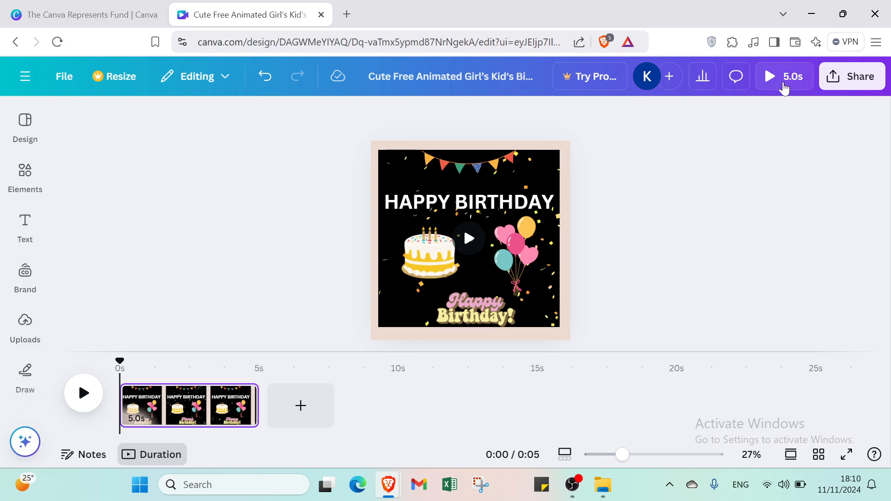
{"action": "left_click", "coordinate": [783, 84]}
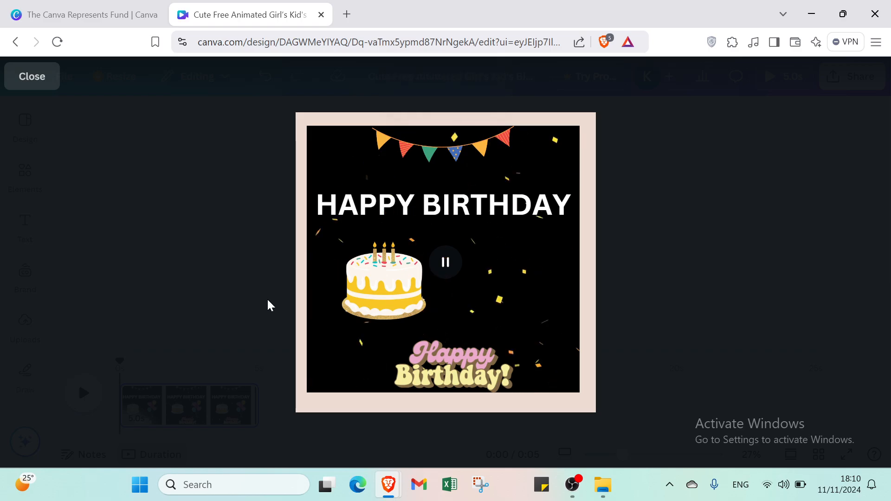
{"action": "left_click", "coordinate": [35, 78]}
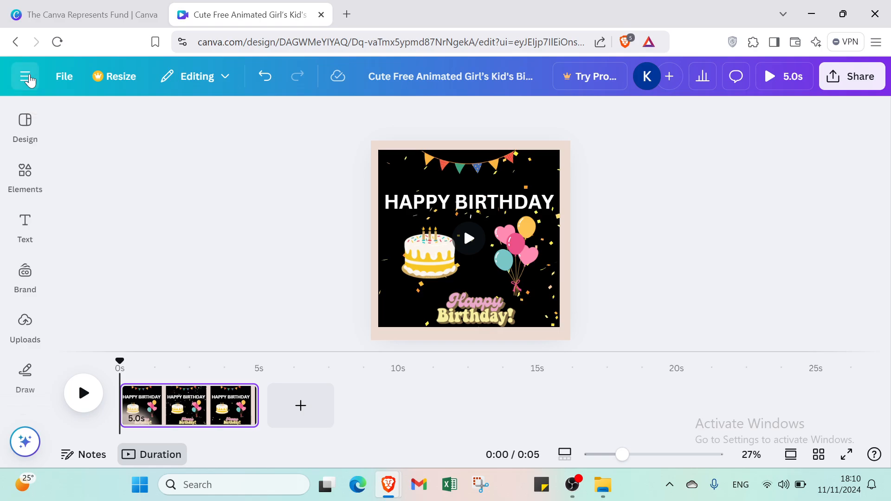
Step: Leave the design for the Canva home page and switch to the open Canva Represents Fund page
{"action": "left_click", "coordinate": [29, 80]}
{"action": "left_click", "coordinate": [110, 21]}
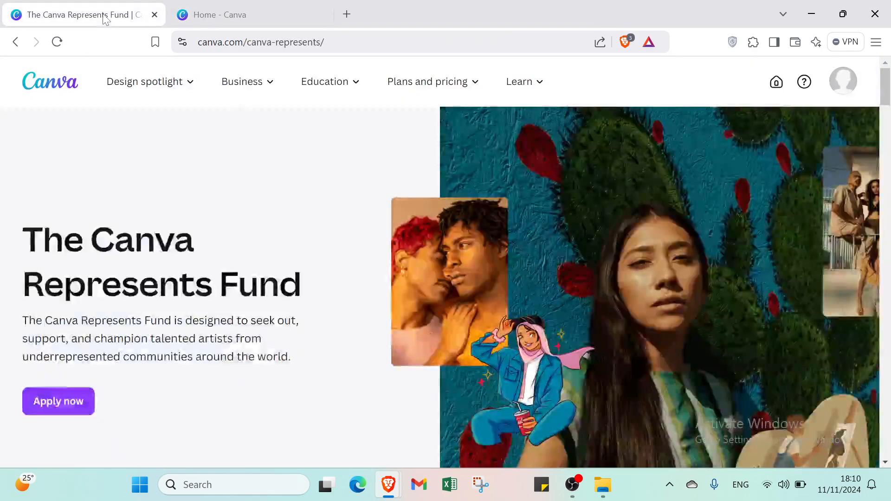
{"action": "mouse_move", "coordinate": [140, 82]}
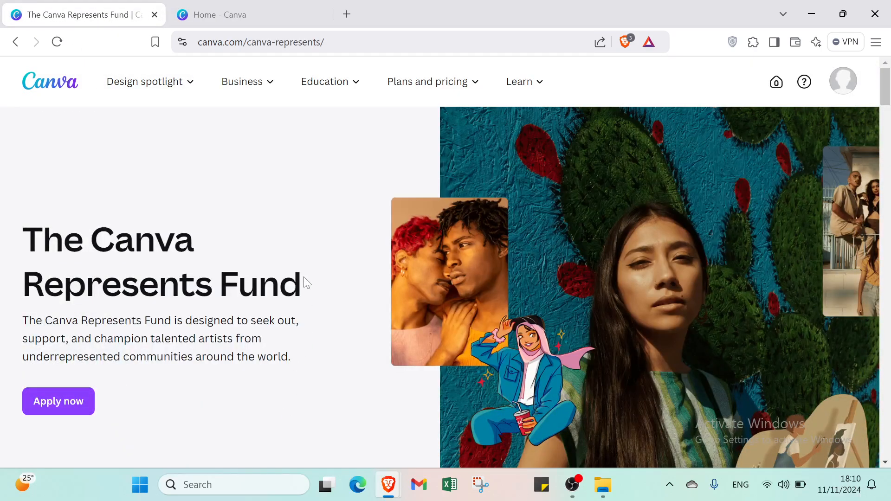